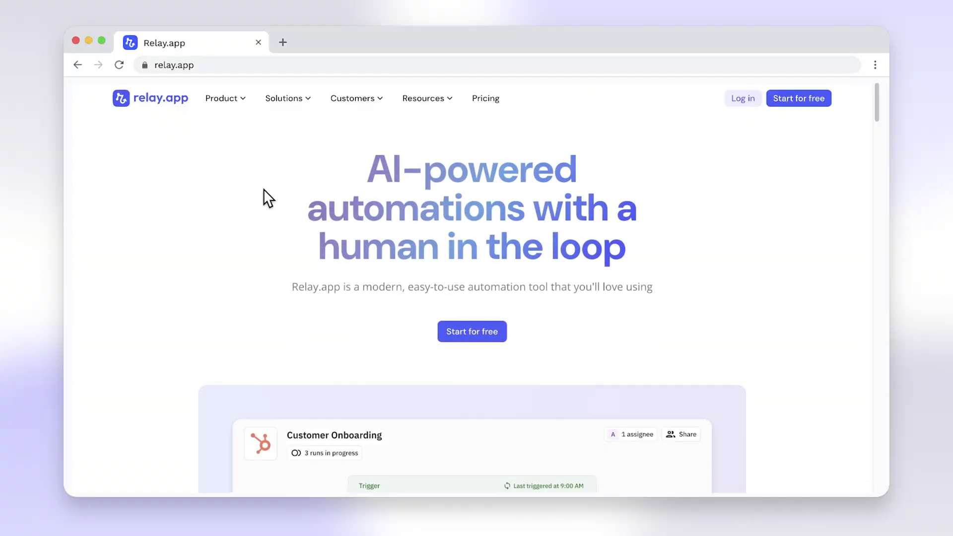
# Start signing up for Relay.app for free from the homepage
pyautogui.click(503, 336)
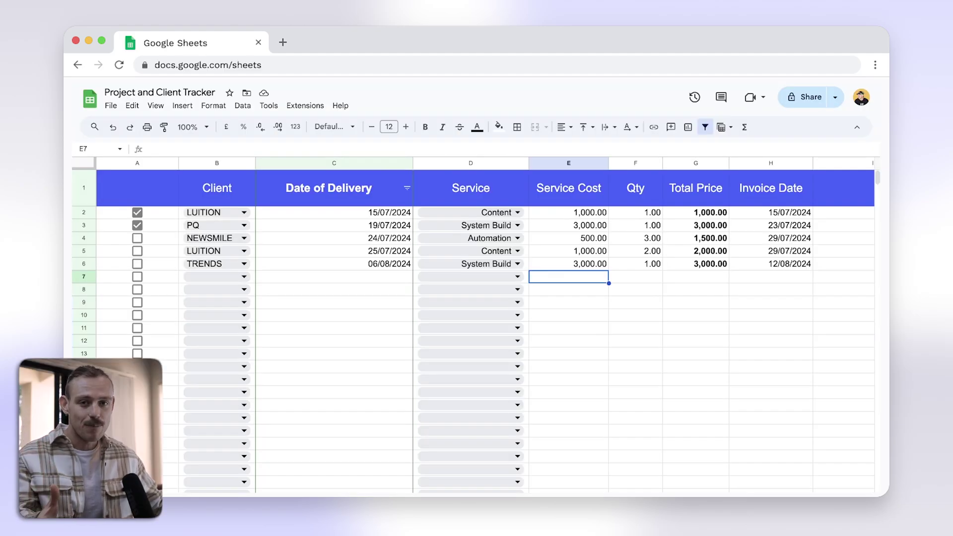
# Head column A 'Invoice Paid', then select the Date of Delivery and Qty headers
pyautogui.press('Return')
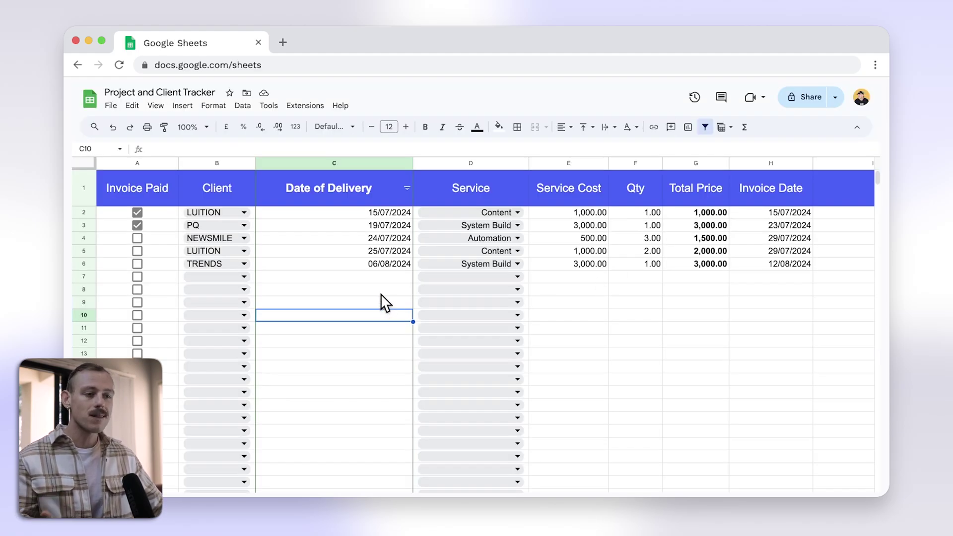
pyautogui.click(383, 189)
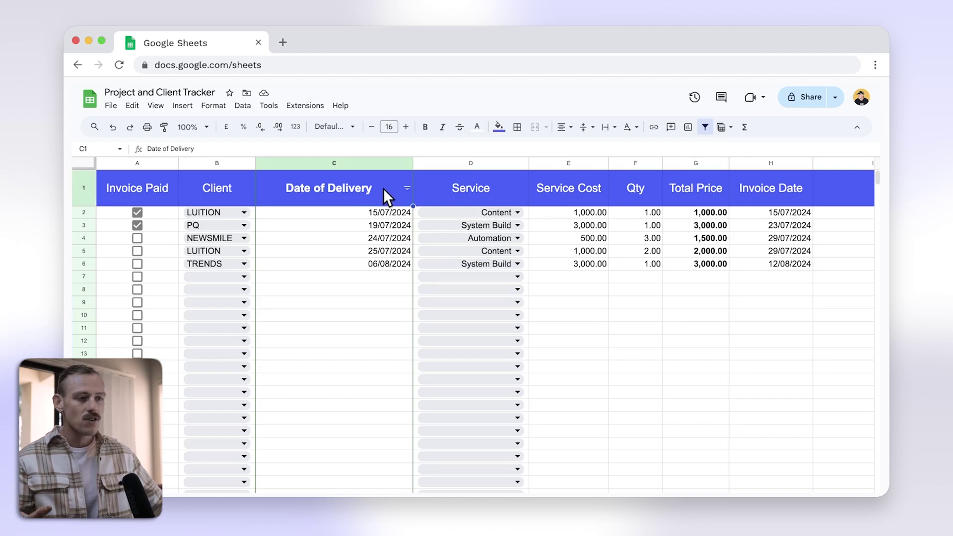
pyautogui.click(636, 199)
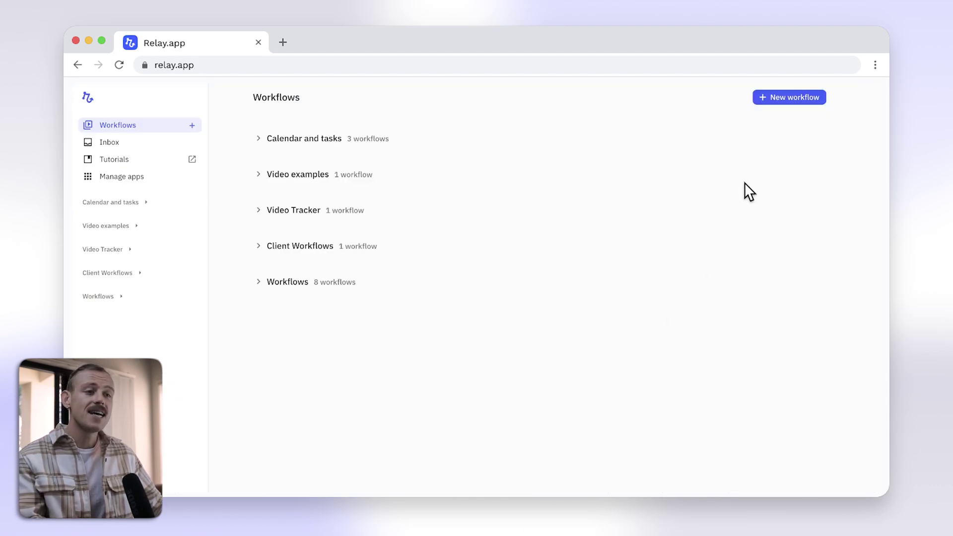
# Create a new untitled workflow, then select the Service Cost cells E2 and E3 in the tracker
pyautogui.click(793, 99)
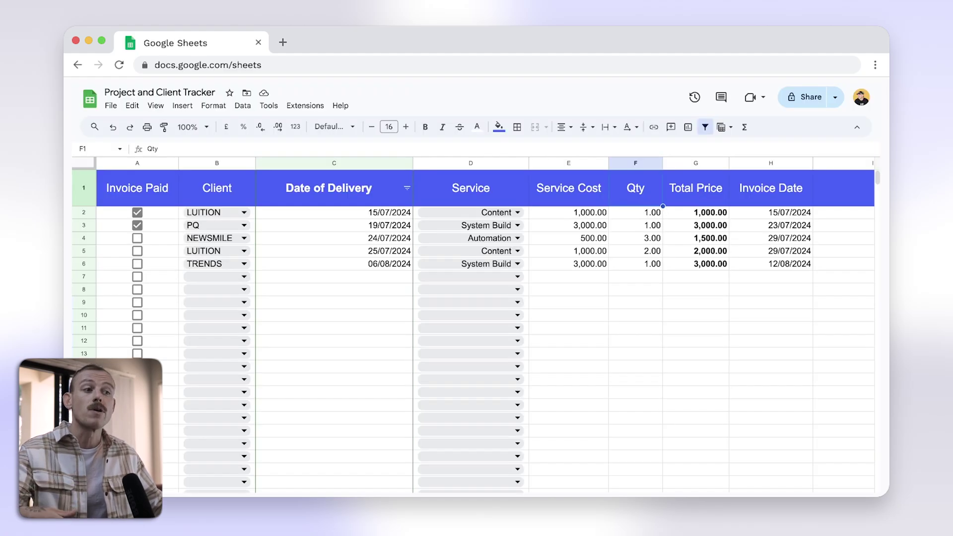
pyautogui.click(592, 214)
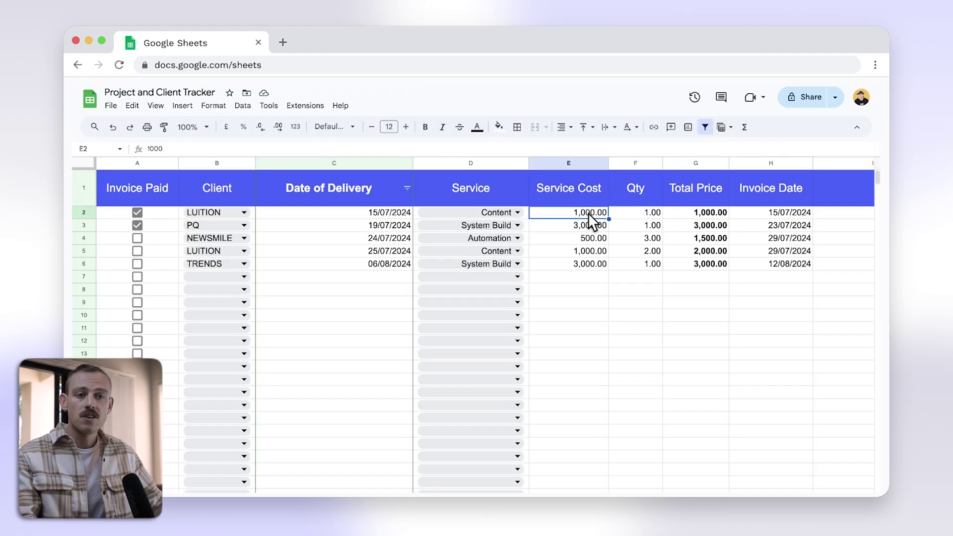
pyautogui.click(588, 226)
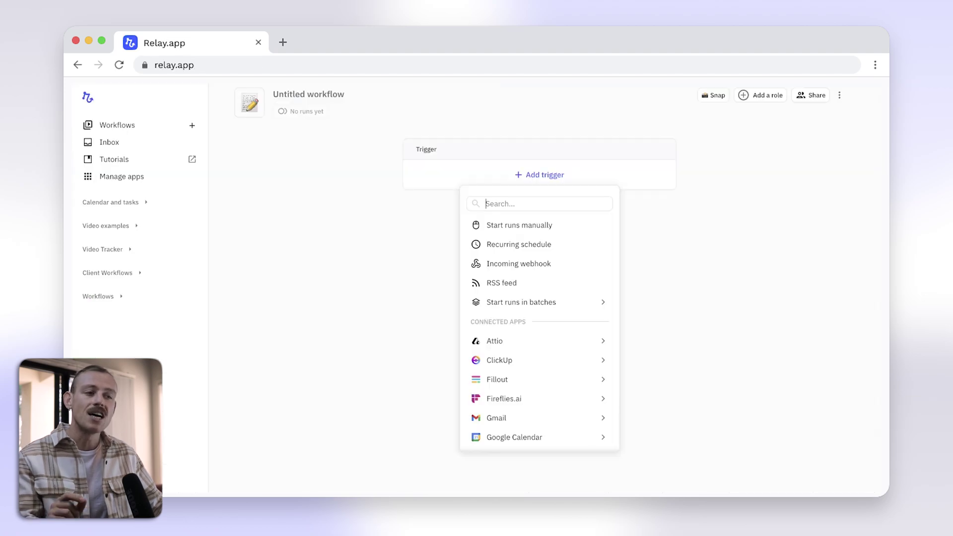
# Search the triggers for Google Sheets, Asana and ClickUp, then reopen the trigger list
pyautogui.write('goo')
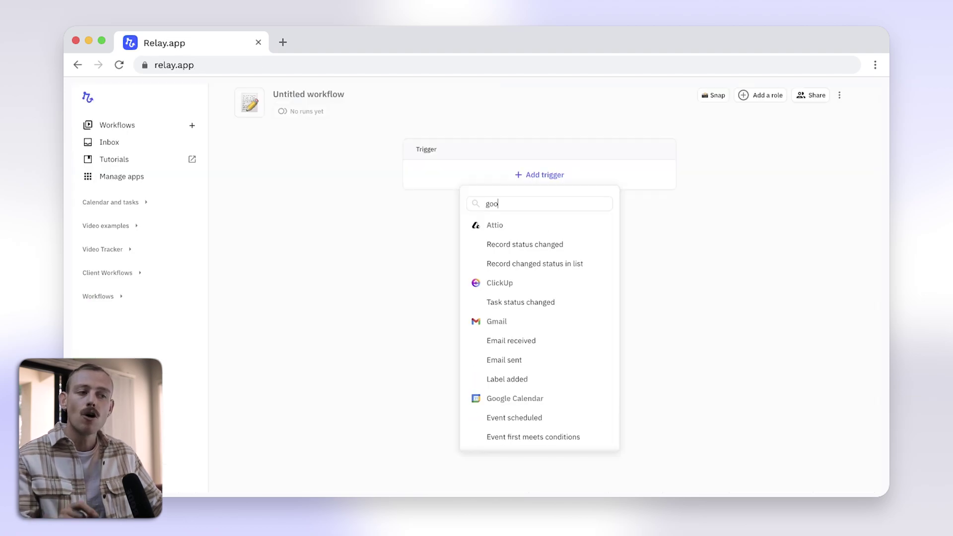
pyautogui.write('gle she')
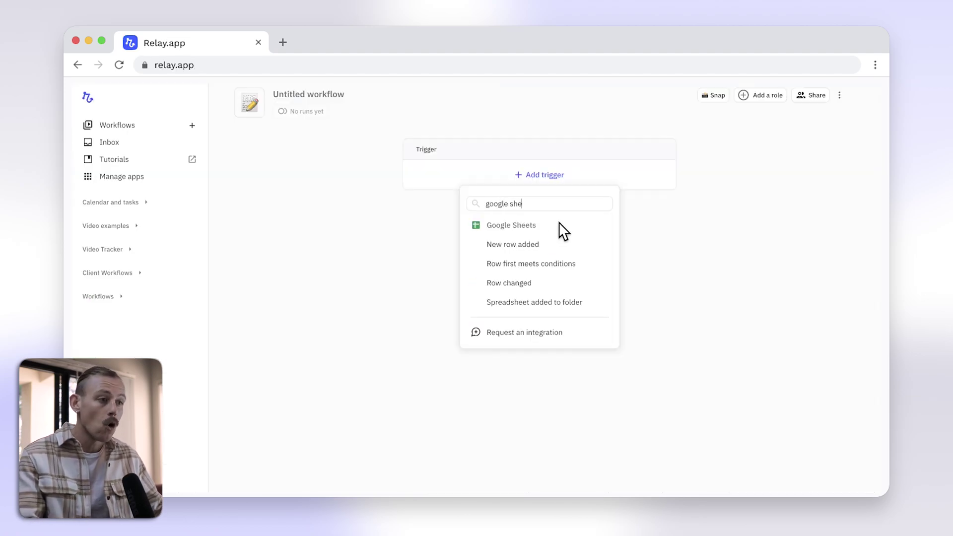
pyautogui.moveTo(553, 203); pyautogui.dragTo(469, 205)
pyautogui.write('asan')
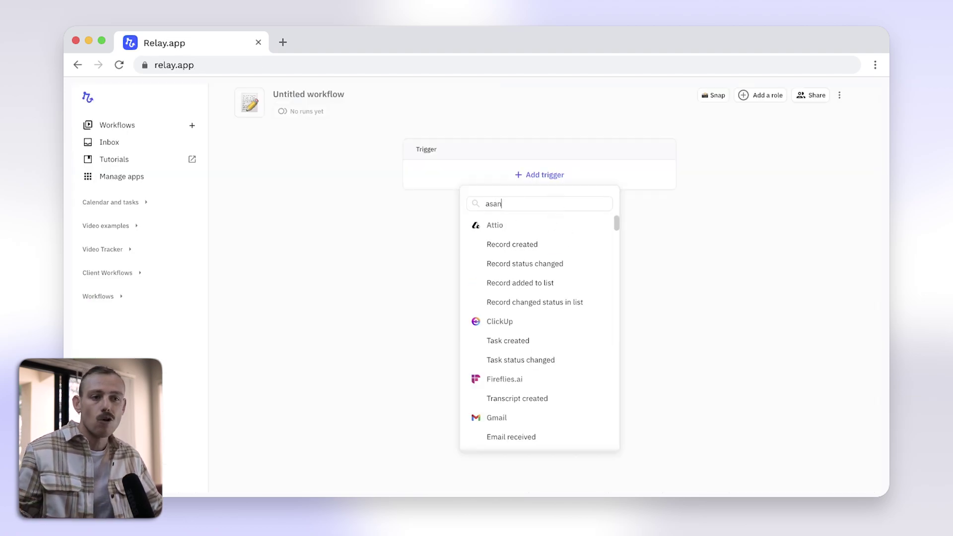
pyautogui.press('BackSpace')
pyautogui.press('BackSpace')
pyautogui.press('BackSpace')
pyautogui.write('clickup')
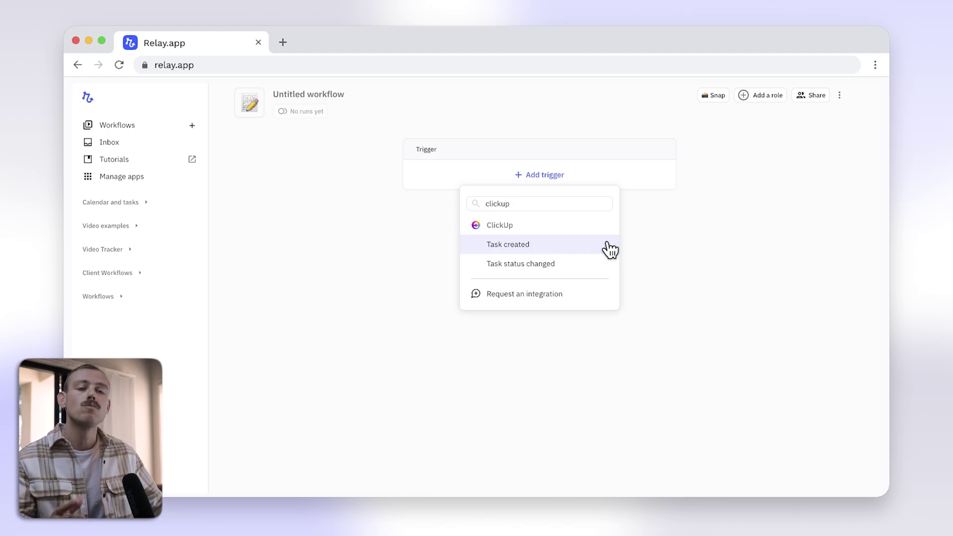
pyautogui.click(640, 239)
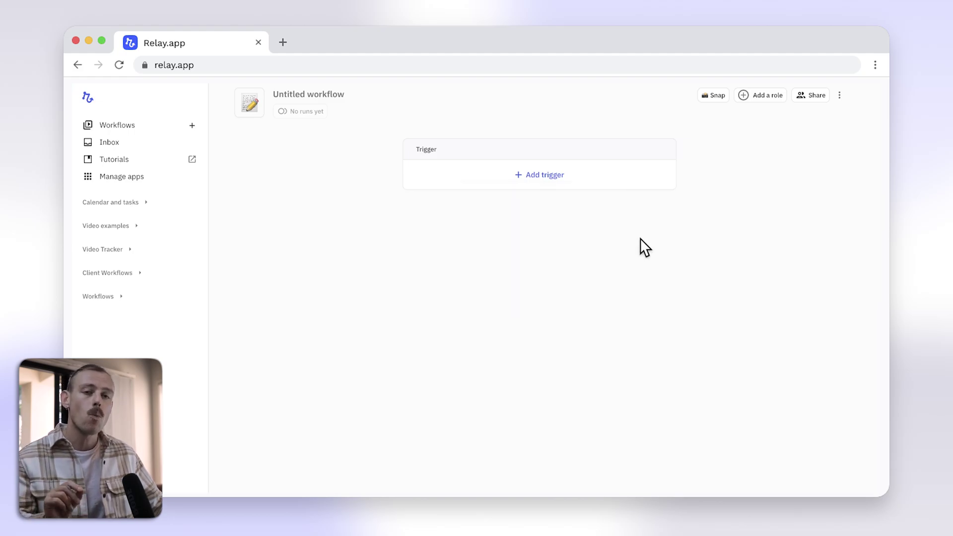
pyautogui.click(557, 180)
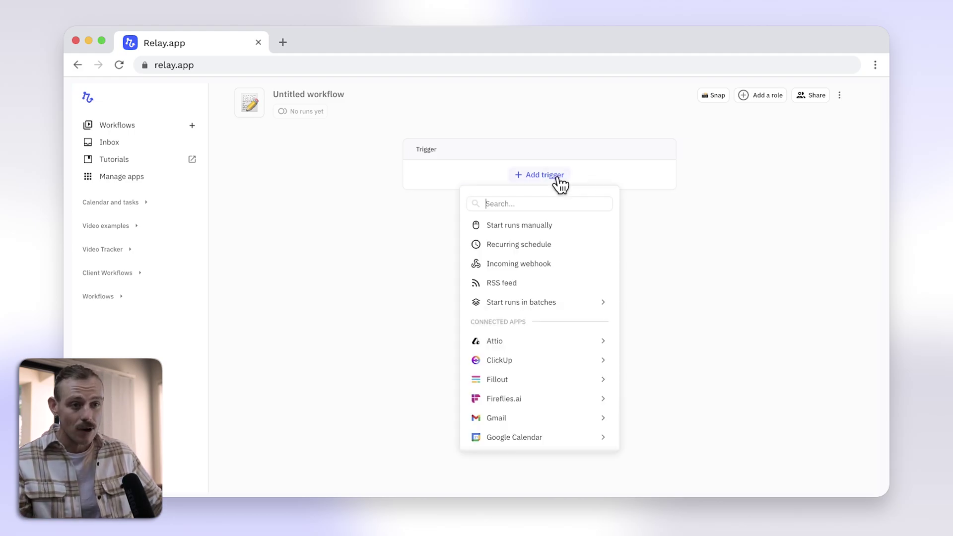
# Use a Recurring schedule trigger repeating every 1 month on the 22nd at 8:00 AM
pyautogui.click(584, 250)
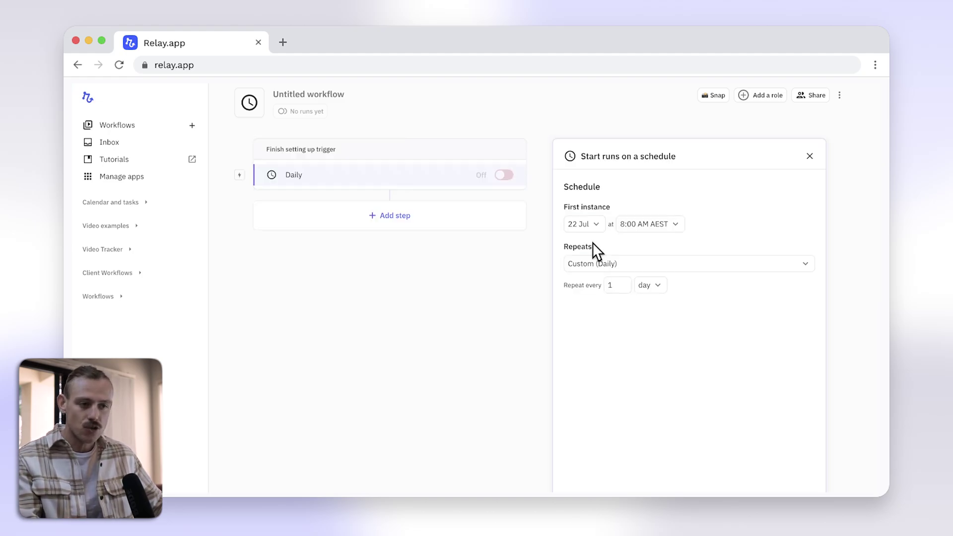
pyautogui.click(677, 268)
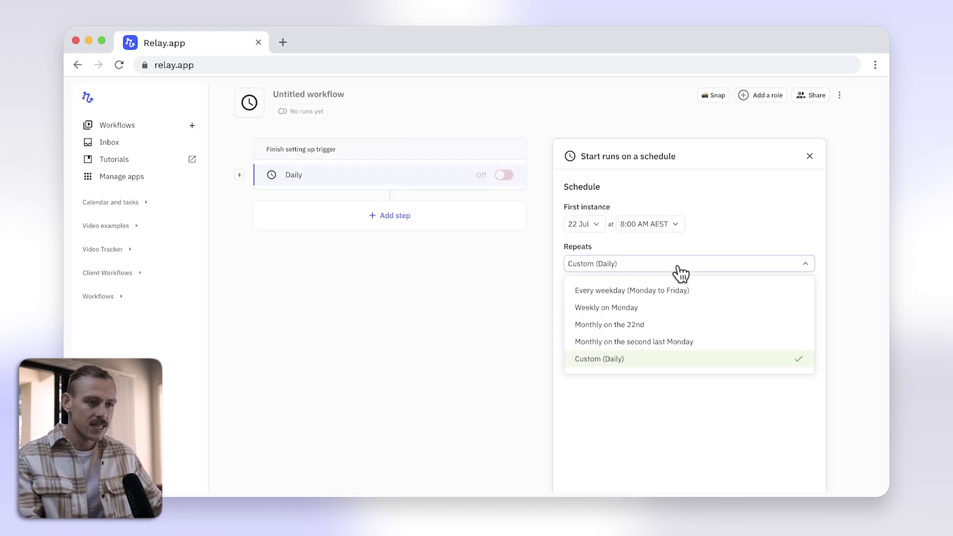
pyautogui.click(670, 307)
pyautogui.click(651, 267)
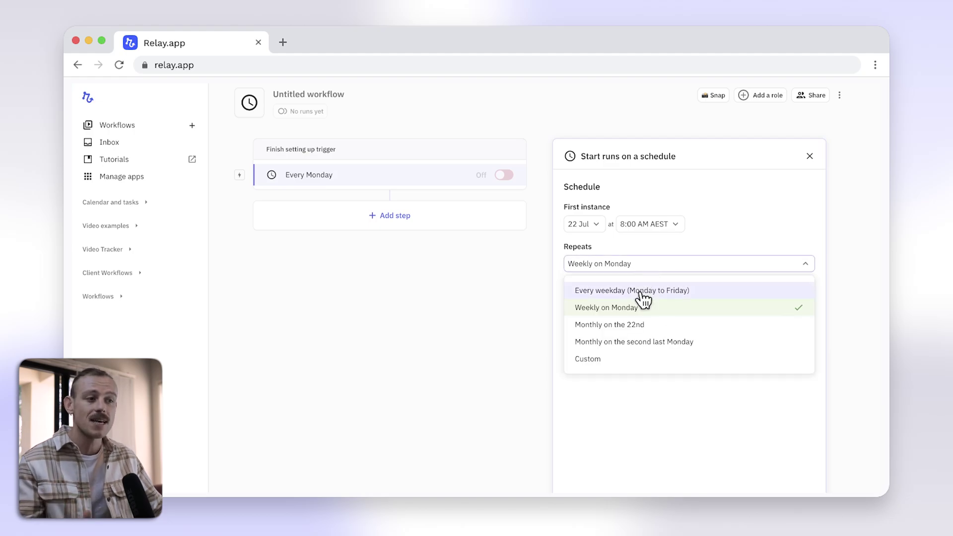
pyautogui.click(621, 360)
pyautogui.click(627, 281)
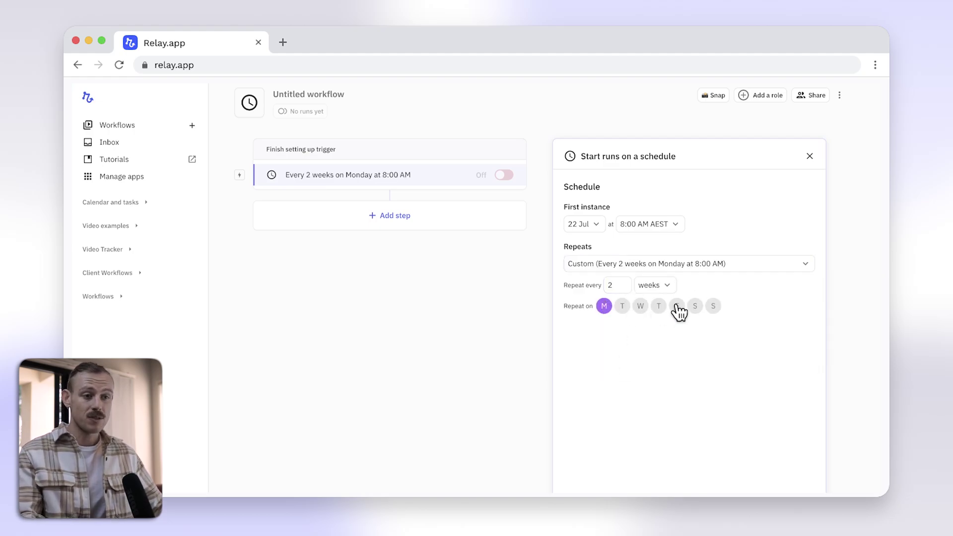
pyautogui.click(677, 306)
pyautogui.click(605, 306)
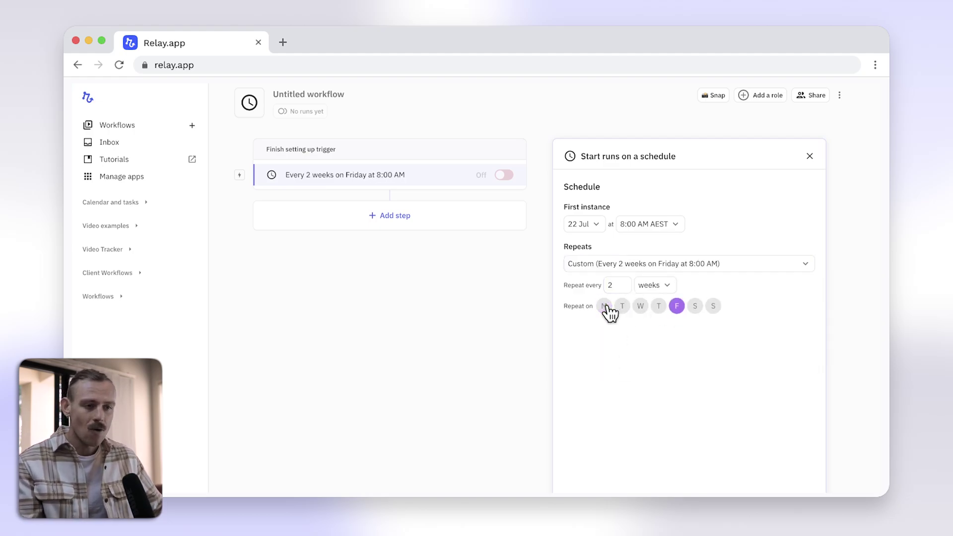
pyautogui.click(648, 289)
pyautogui.click(668, 381)
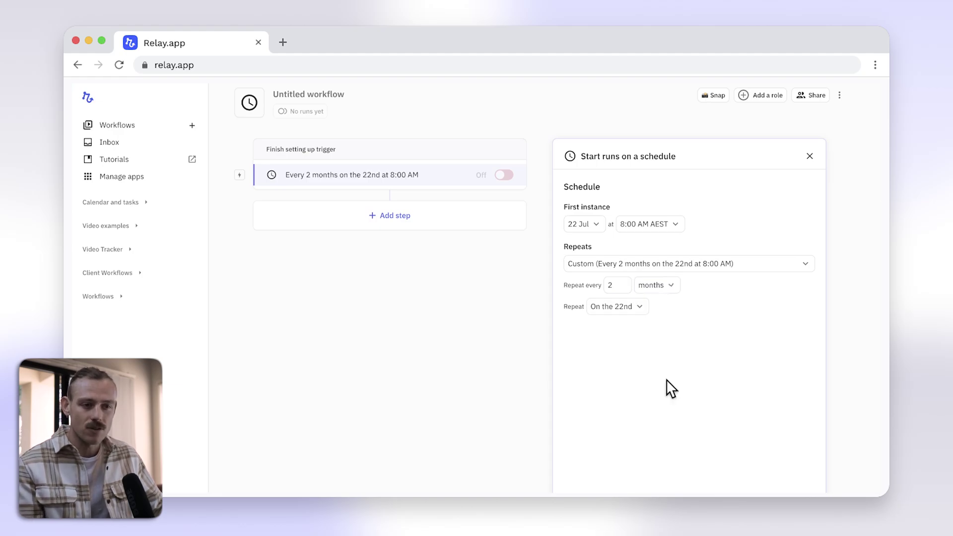
pyautogui.click(624, 288)
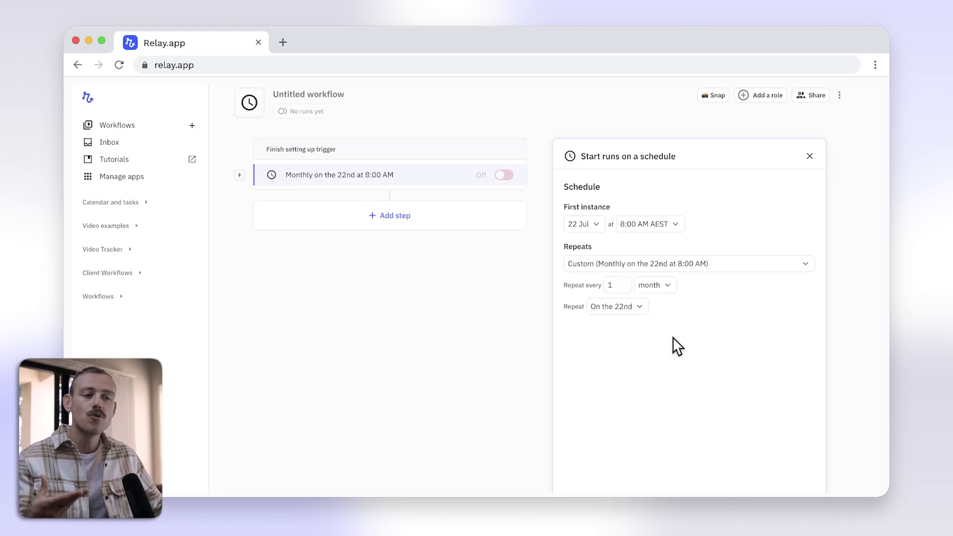
pyautogui.press('Escape')
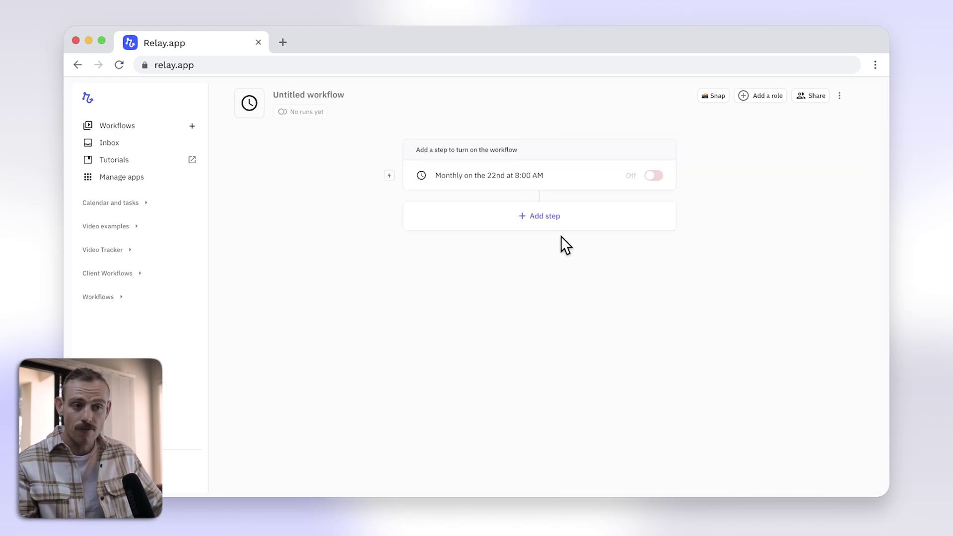
# Add a Google Sheets Find row(s) step after the monthly trigger
pyautogui.click(548, 218)
pyautogui.write('find row')
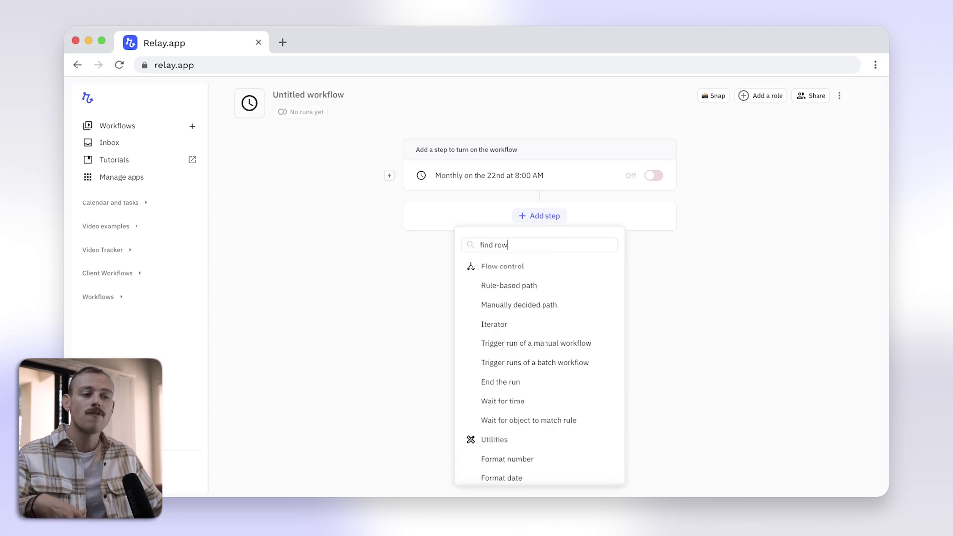
pyautogui.click(554, 284)
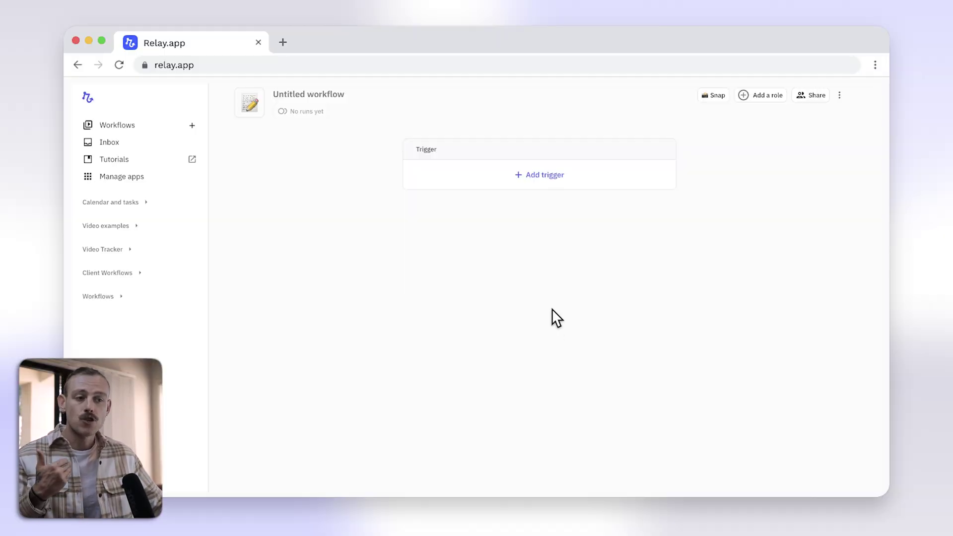
# Trigger the workflow on a new row added to the Project and Client Tracker's Full Timesheet sheet
pyautogui.click(546, 181)
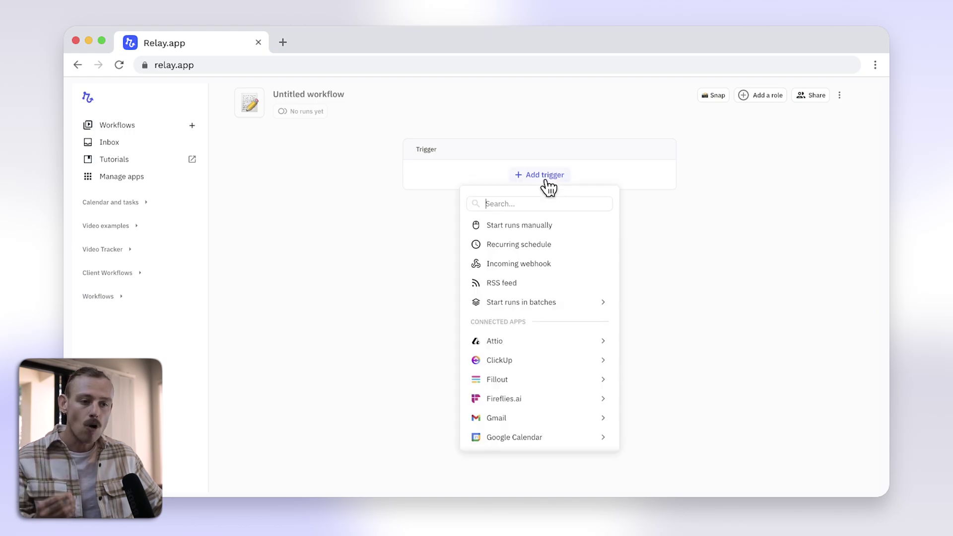
pyautogui.write('google s')
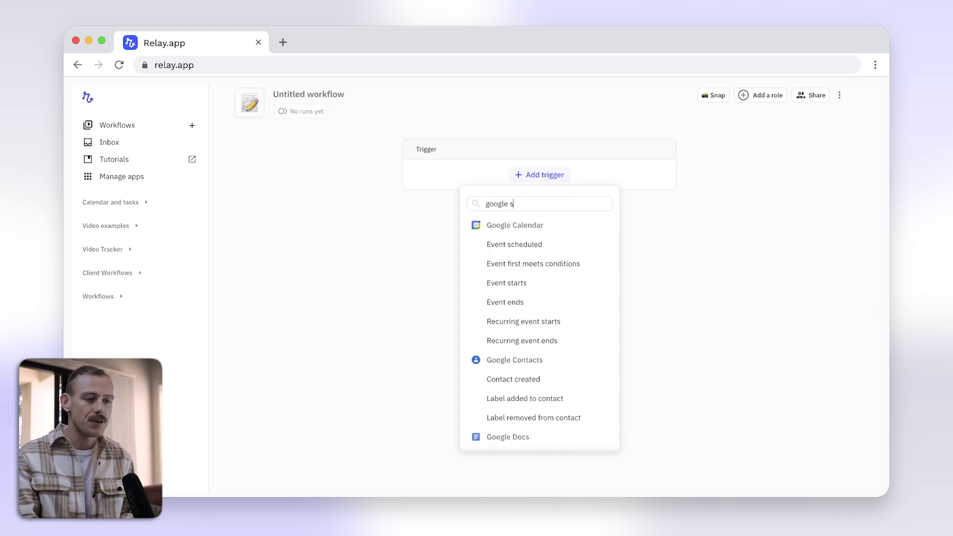
pyautogui.write('heet')
pyautogui.click(537, 239)
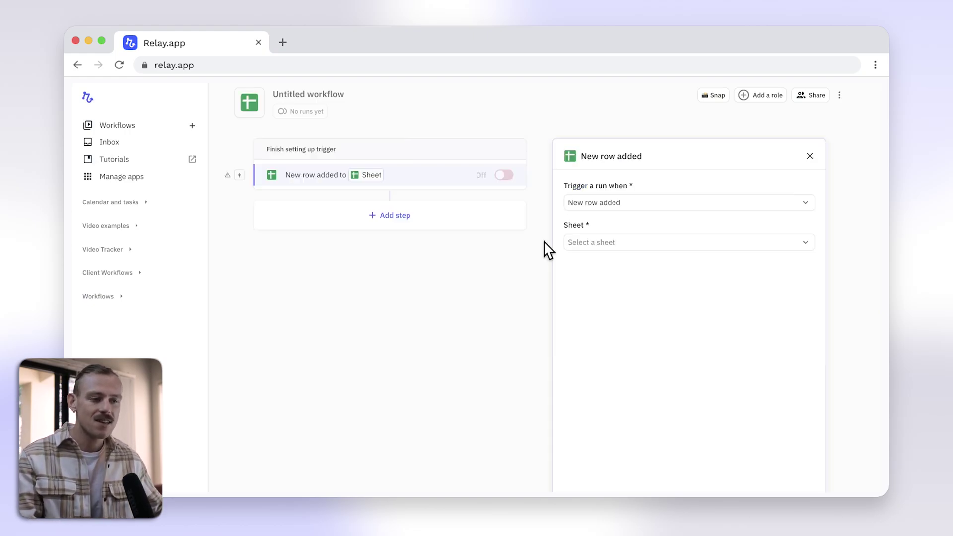
pyautogui.click(606, 243)
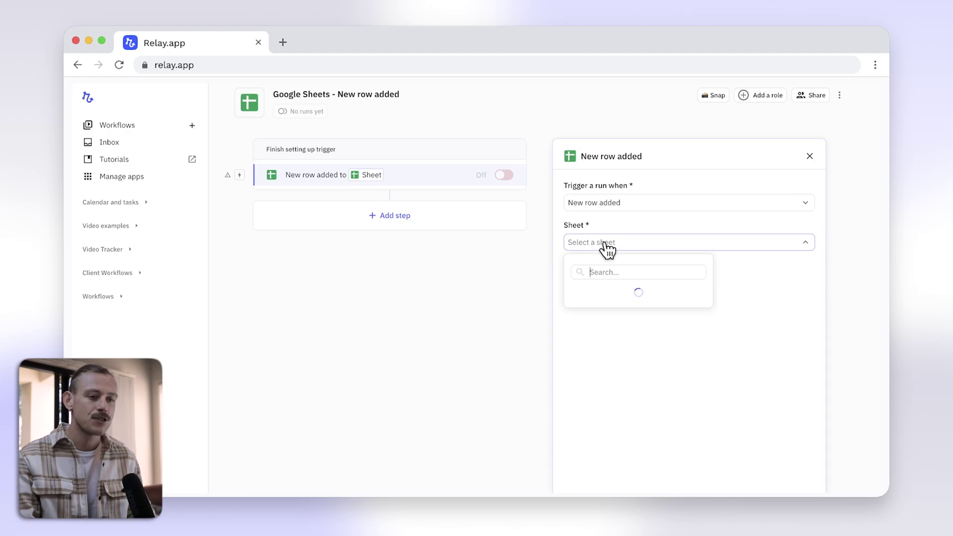
pyautogui.click(679, 297)
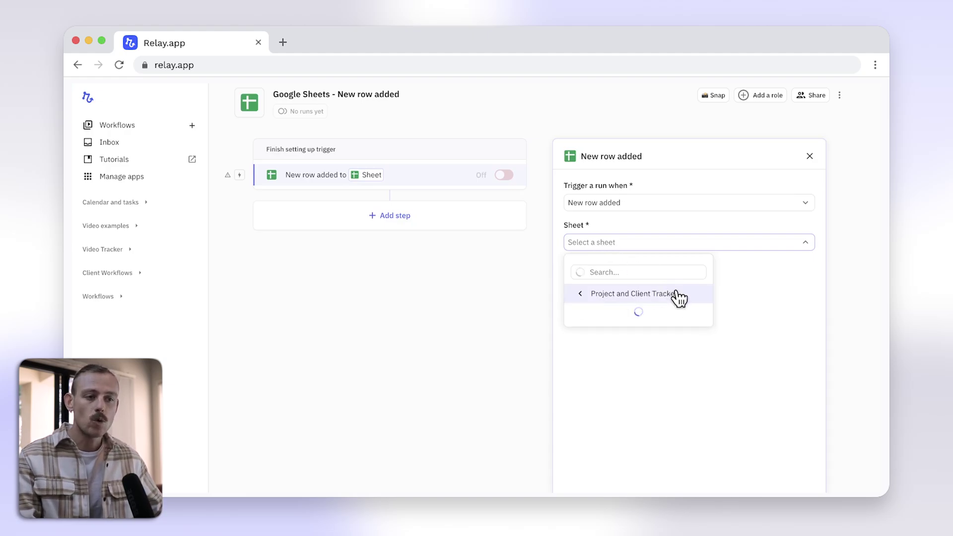
pyautogui.click(681, 314)
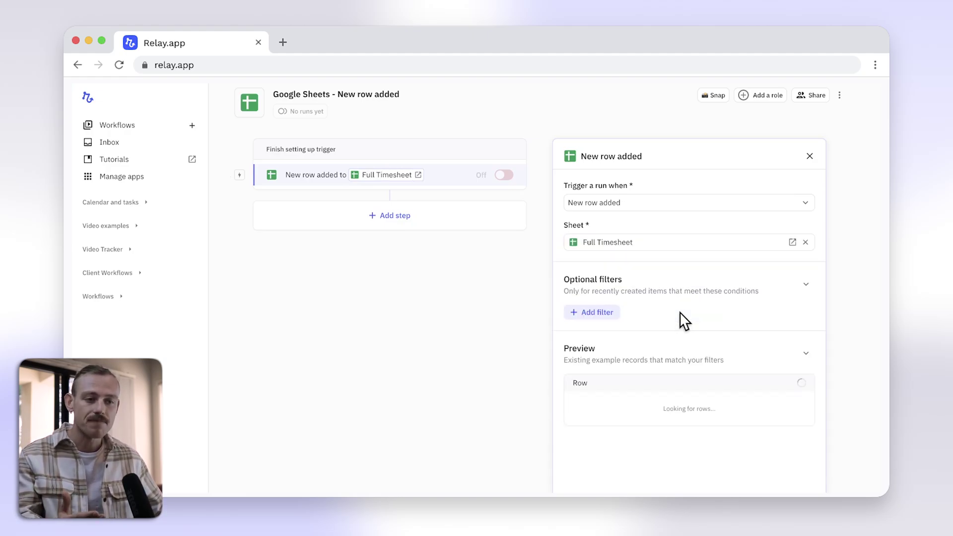
# Add an Invoice Paid 'Is not Yes' filter, then delete it again
pyautogui.click(612, 314)
pyautogui.click(647, 361)
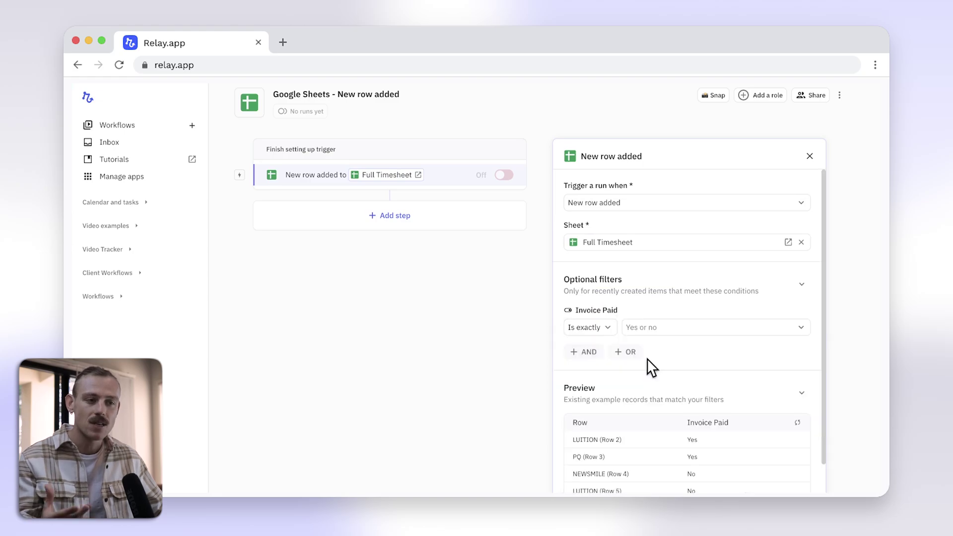
pyautogui.click(607, 328)
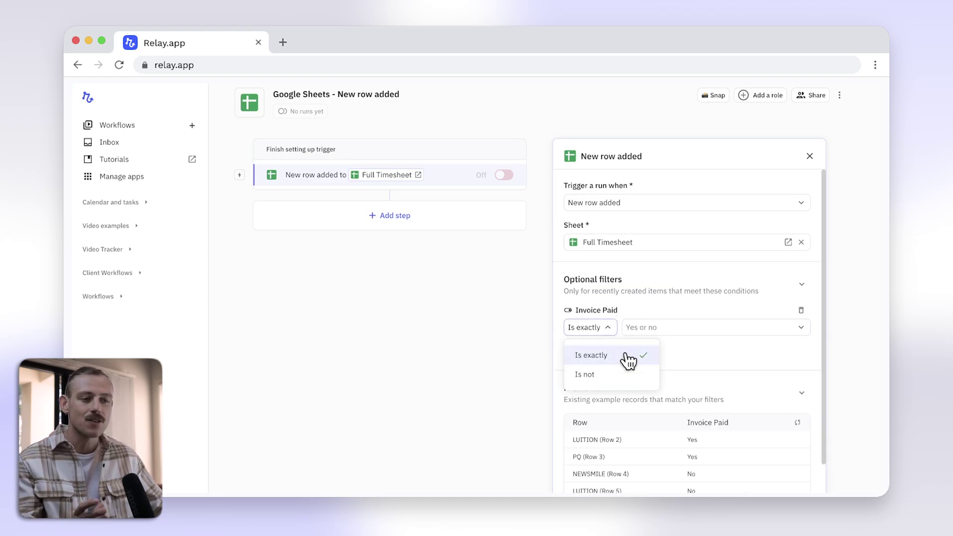
pyautogui.click(625, 373)
pyautogui.click(628, 330)
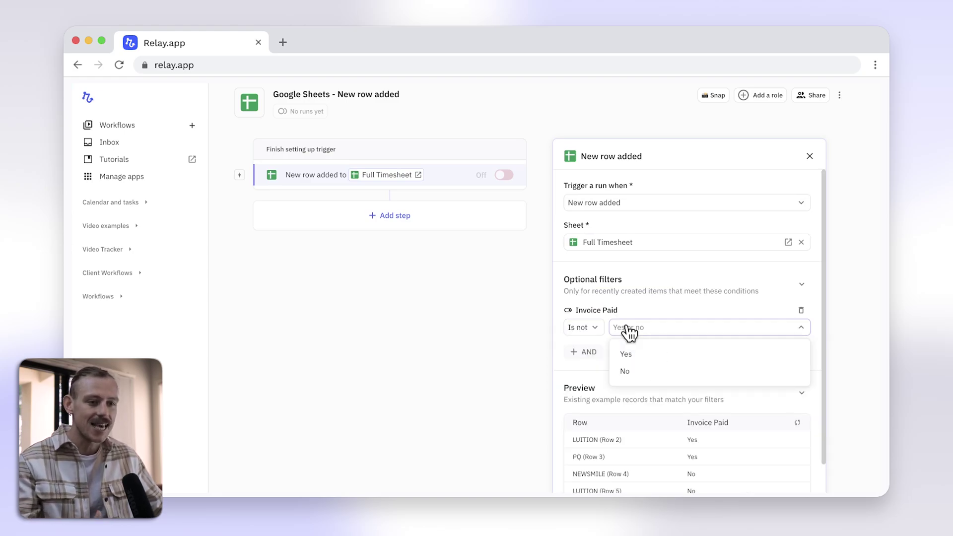
pyautogui.click(646, 360)
pyautogui.scroll(-1, 677, 319)
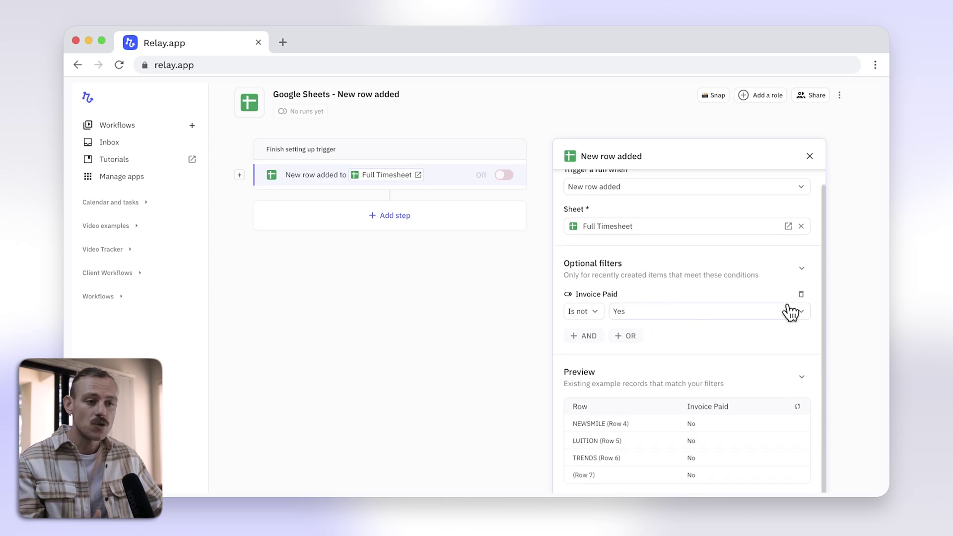
pyautogui.click(800, 295)
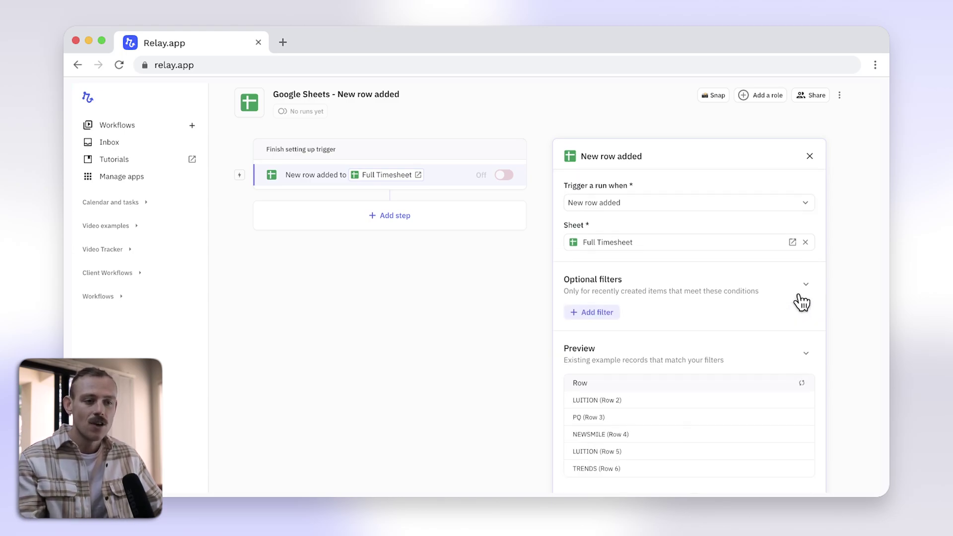
# Inspect the TRENDS example row in the preview, then close the trigger settings
pyautogui.click(639, 466)
pyautogui.click(654, 447)
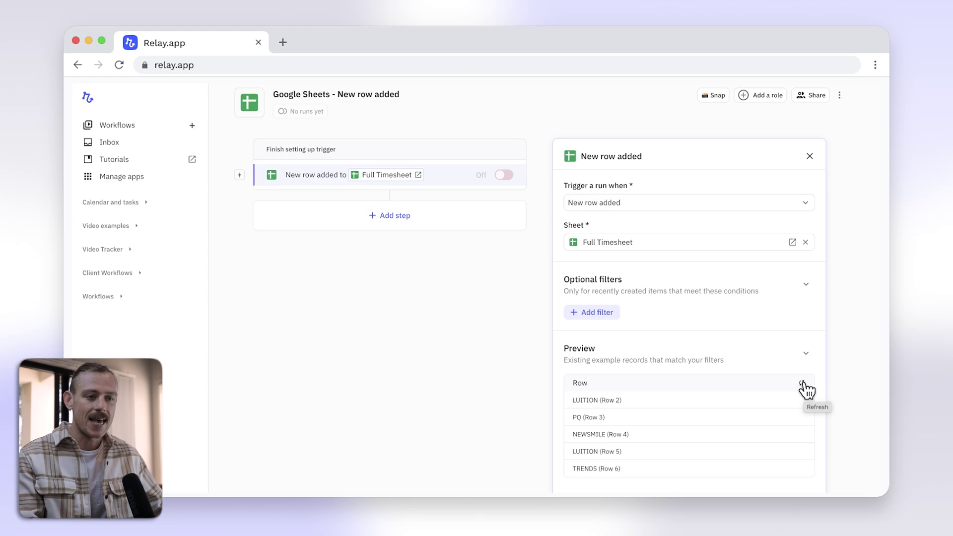
pyautogui.press('Escape')
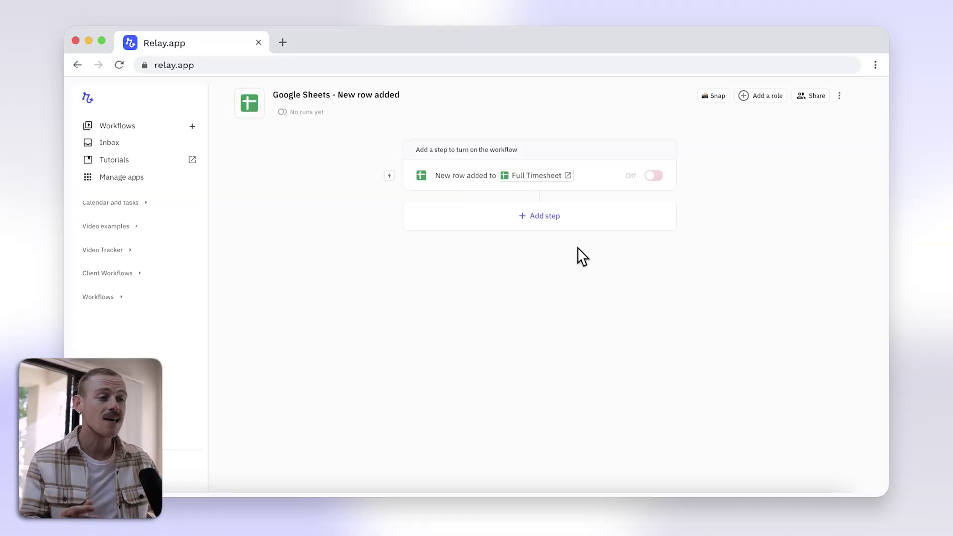
# Add a QuickBooks Online Find customer(s) step
pyautogui.click(552, 219)
pyautogui.write('quickbooks')
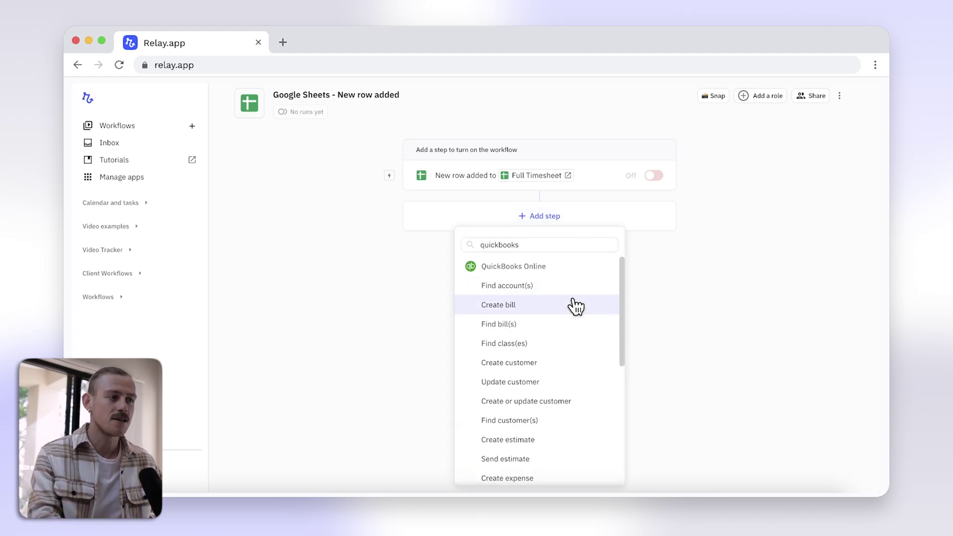
pyautogui.click(530, 420)
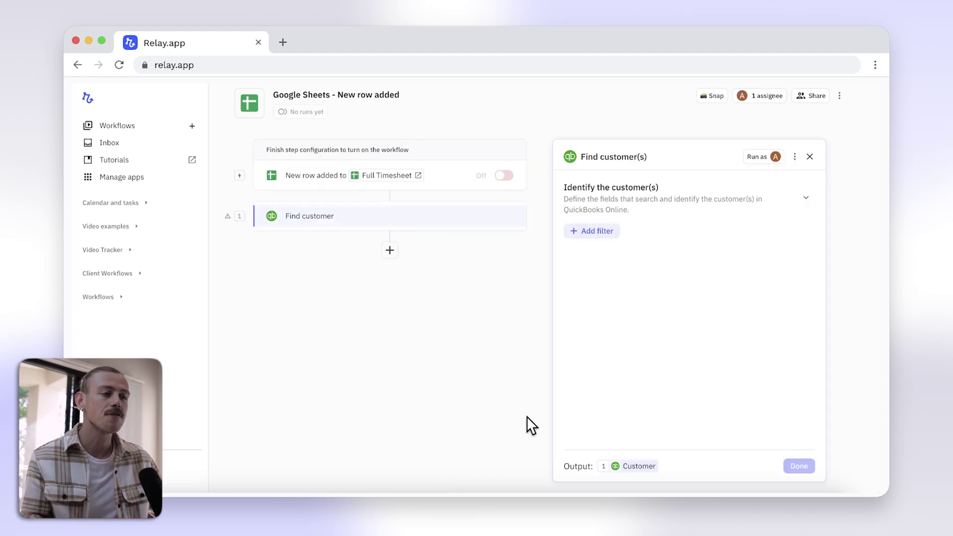
# Search customers by Display name matching the row's Client, and review the not-found behavior options
pyautogui.click(611, 237)
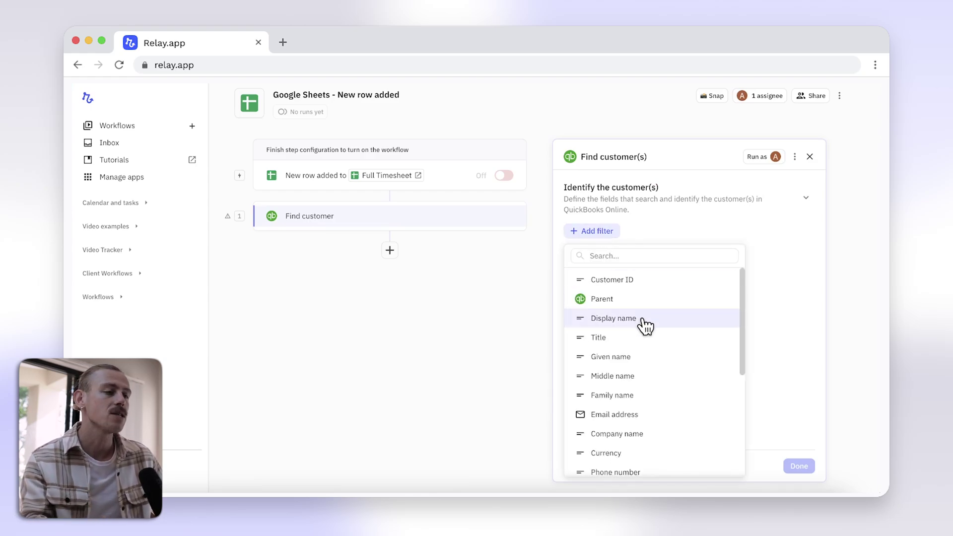
pyautogui.click(614, 318)
pyautogui.click(710, 251)
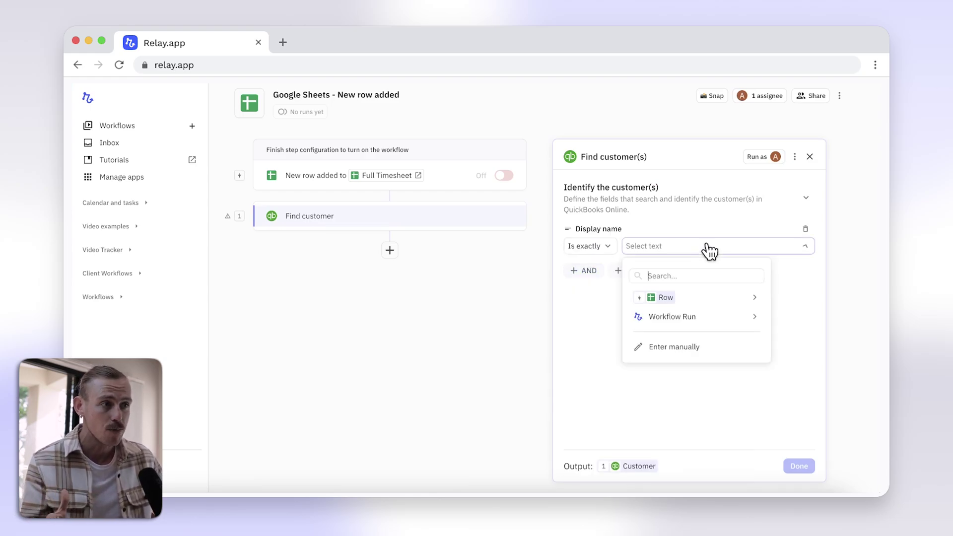
pyautogui.moveTo(708, 299)
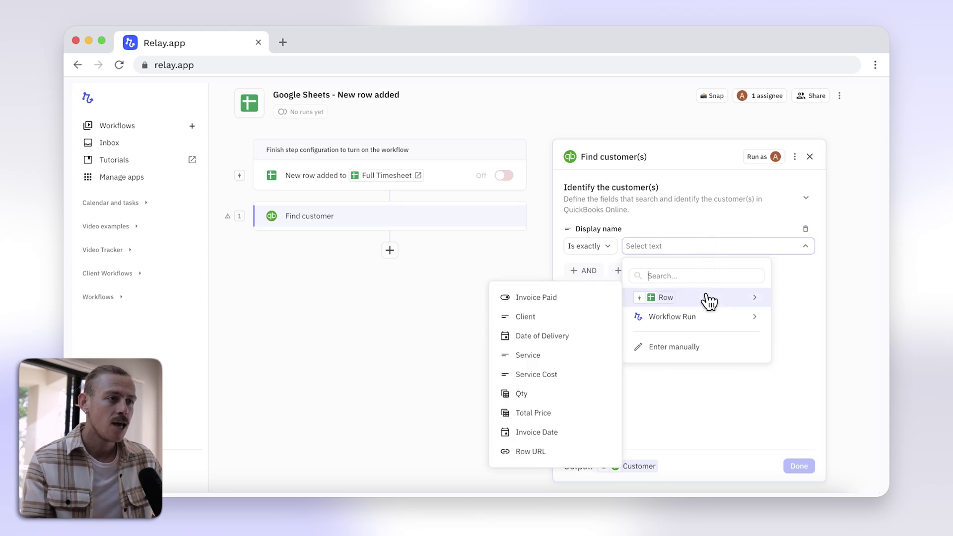
pyautogui.click(602, 320)
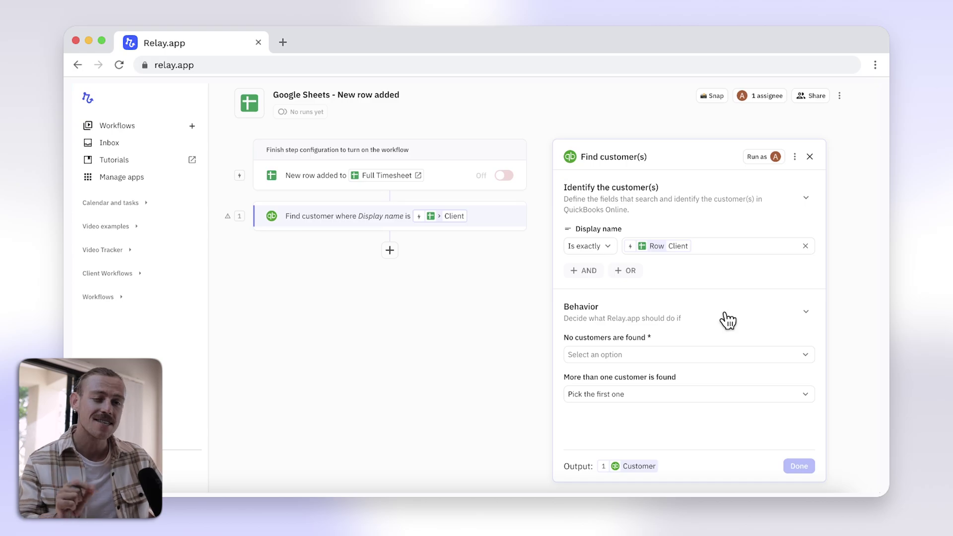
pyautogui.click(728, 320)
pyautogui.click(728, 320)
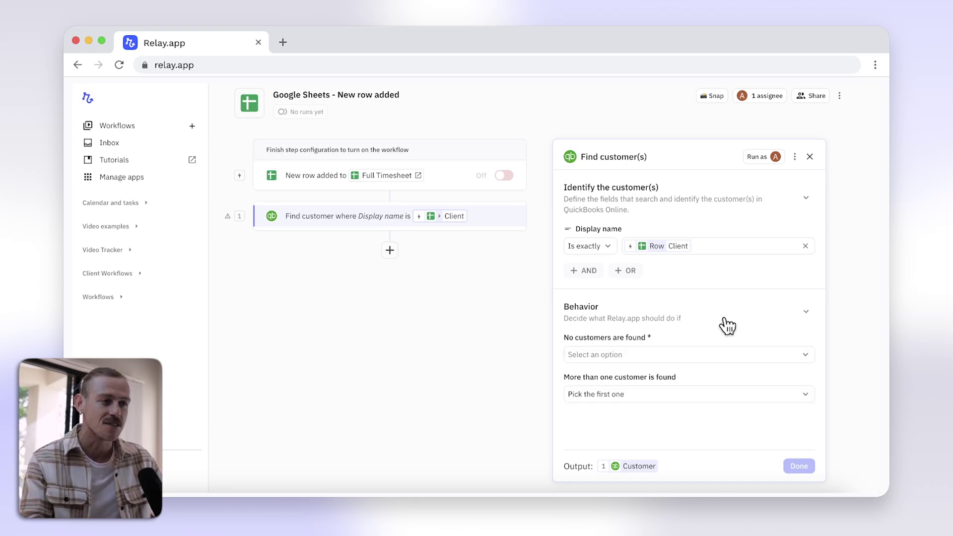
pyautogui.click(705, 362)
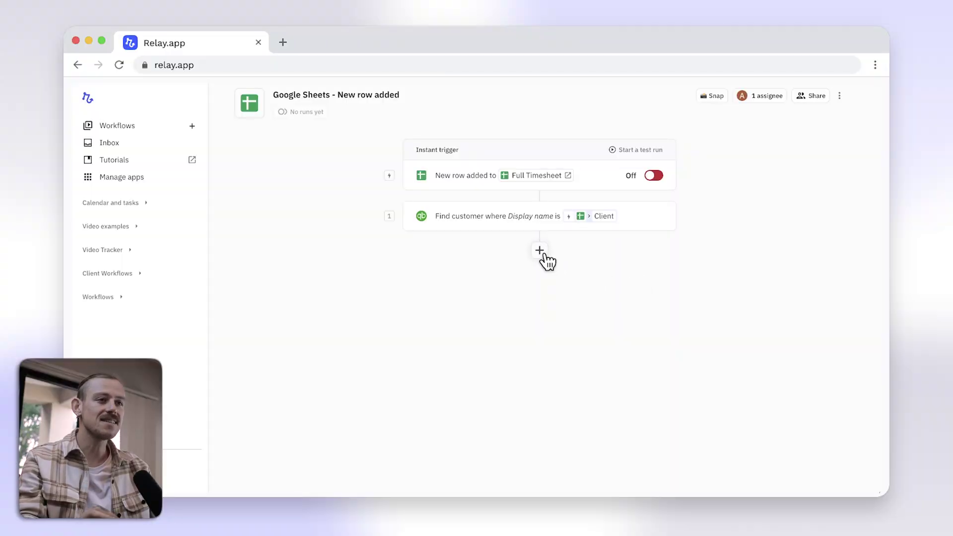
# Add a rule-based path step from Flow control, with Path A and Path B
pyautogui.click(540, 251)
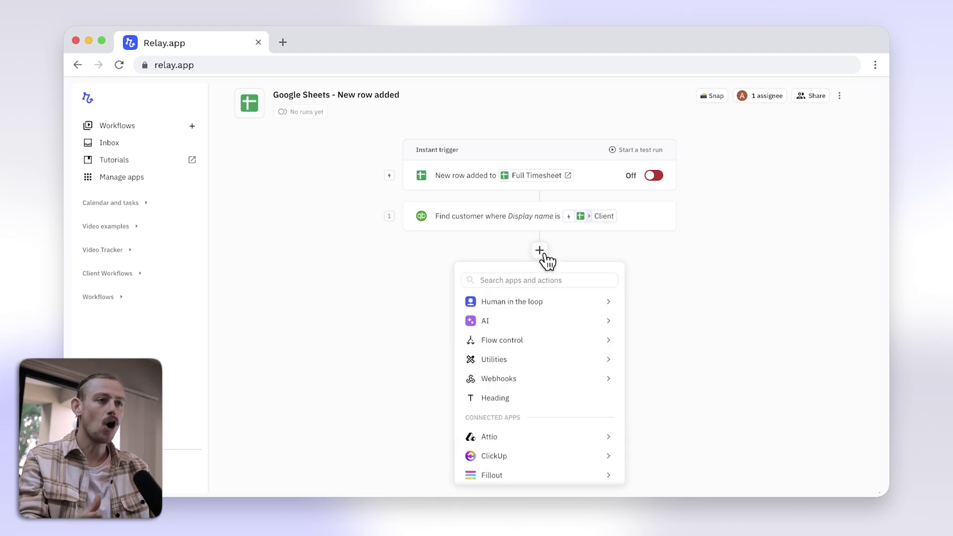
pyautogui.moveTo(571, 343)
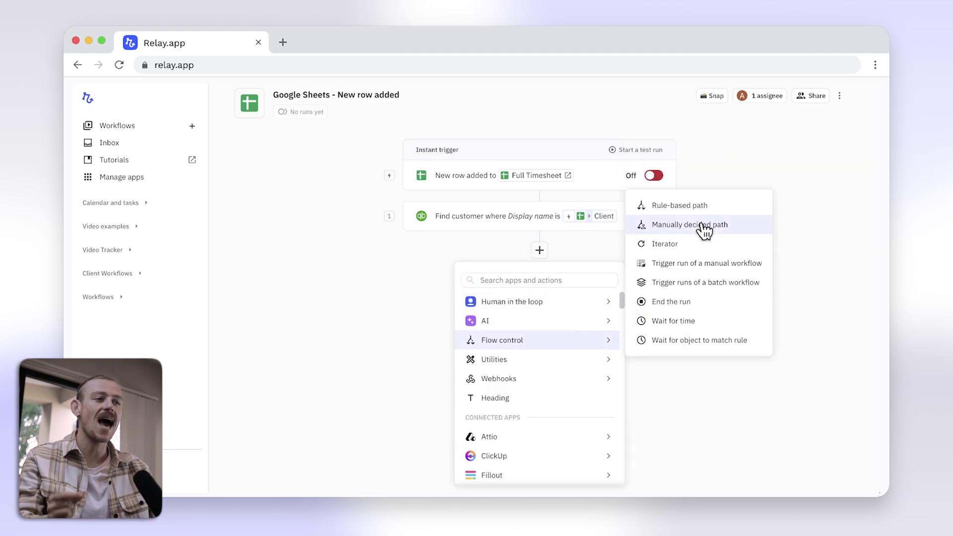
pyautogui.click(703, 206)
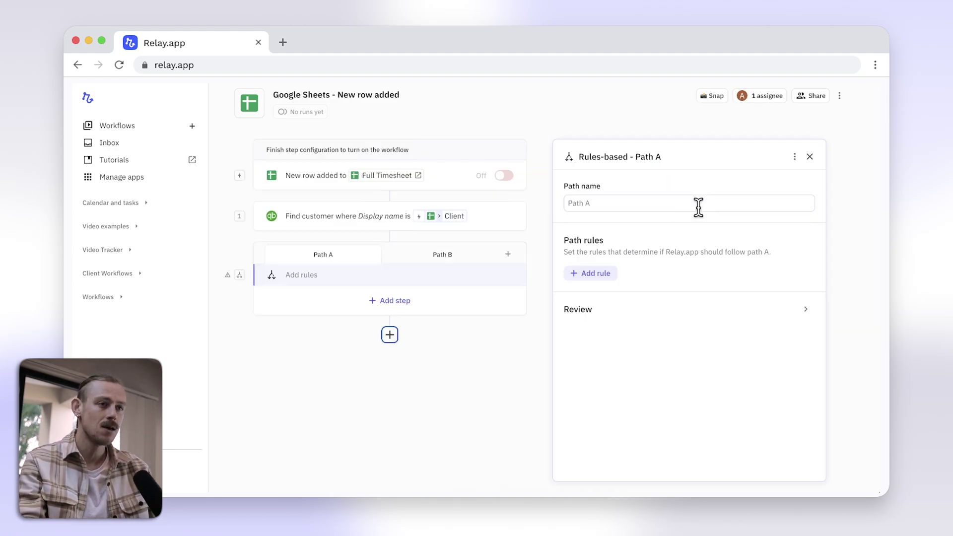
pyautogui.click(439, 256)
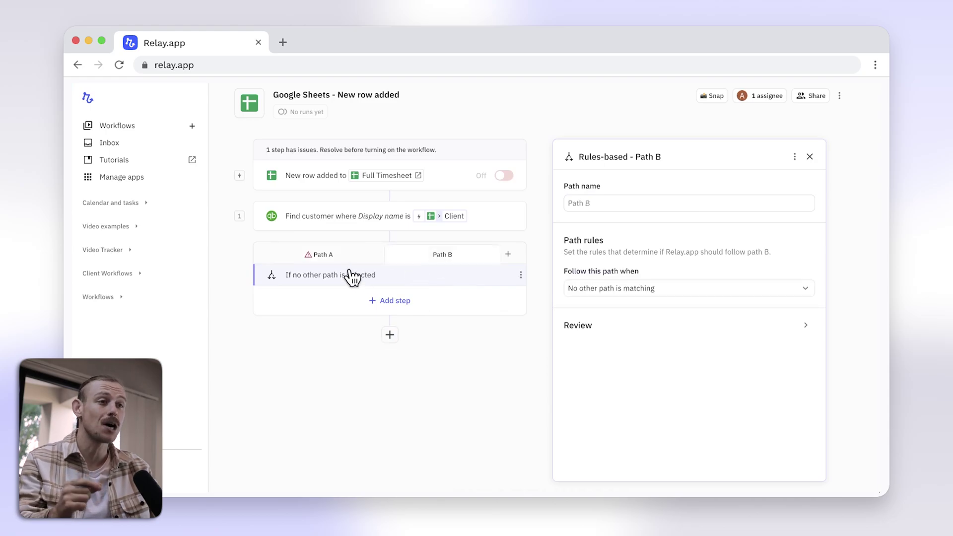
pyautogui.click(335, 259)
# Rename Path A 'Customer Found' and follow it when Customer was found
pyautogui.click(589, 203)
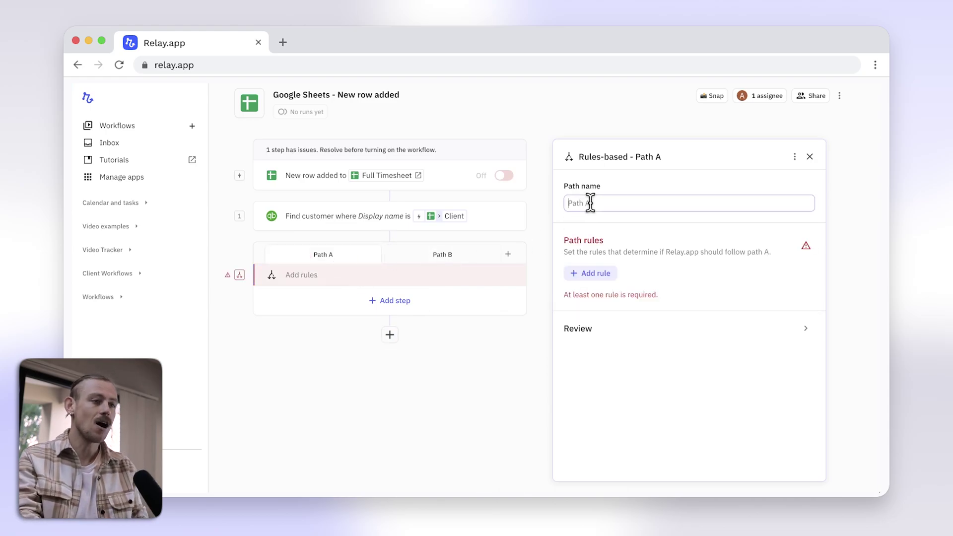
pyautogui.write('Customer Found')
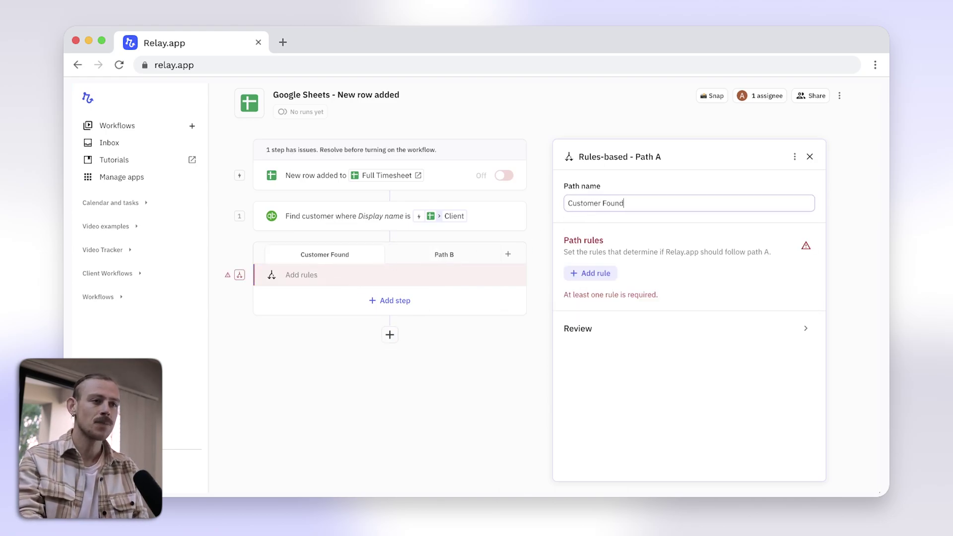
pyautogui.click(593, 274)
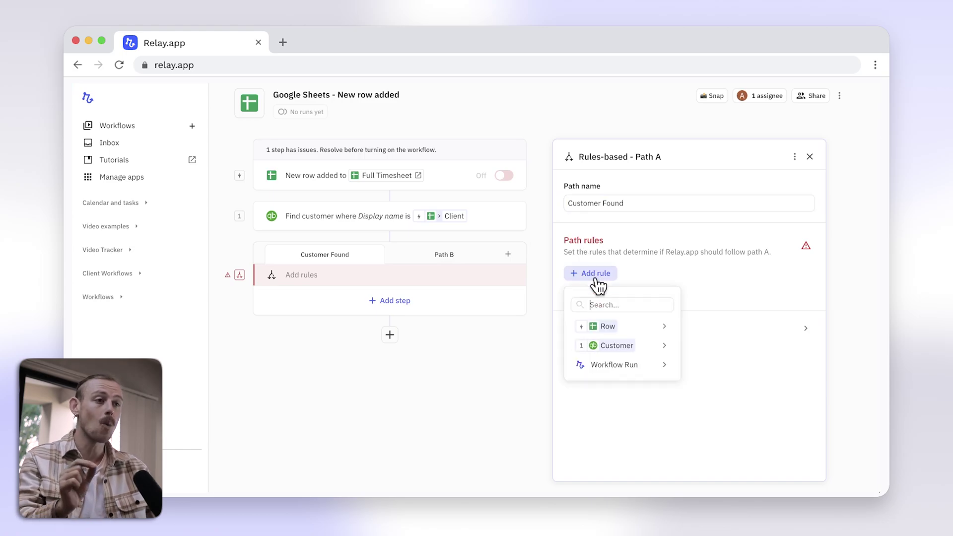
pyautogui.moveTo(644, 346)
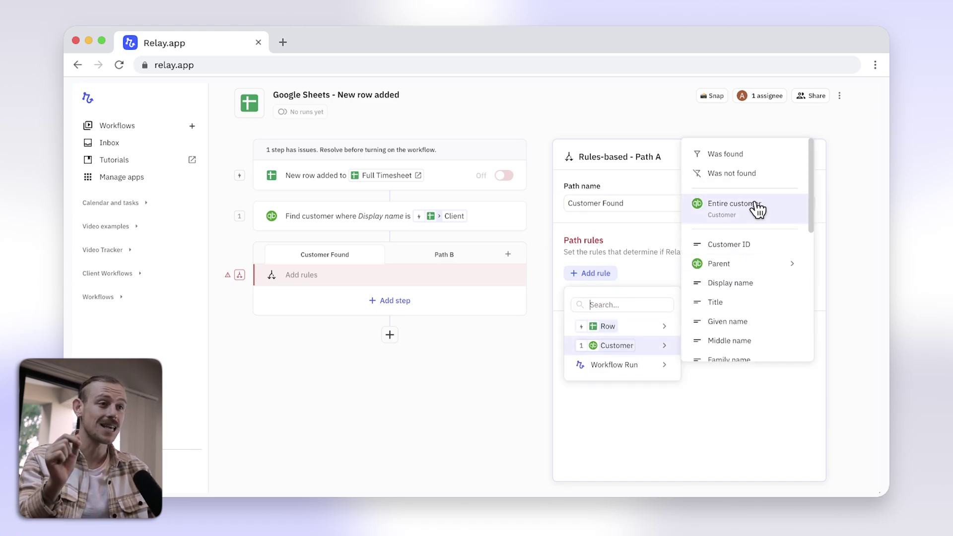
pyautogui.click(763, 157)
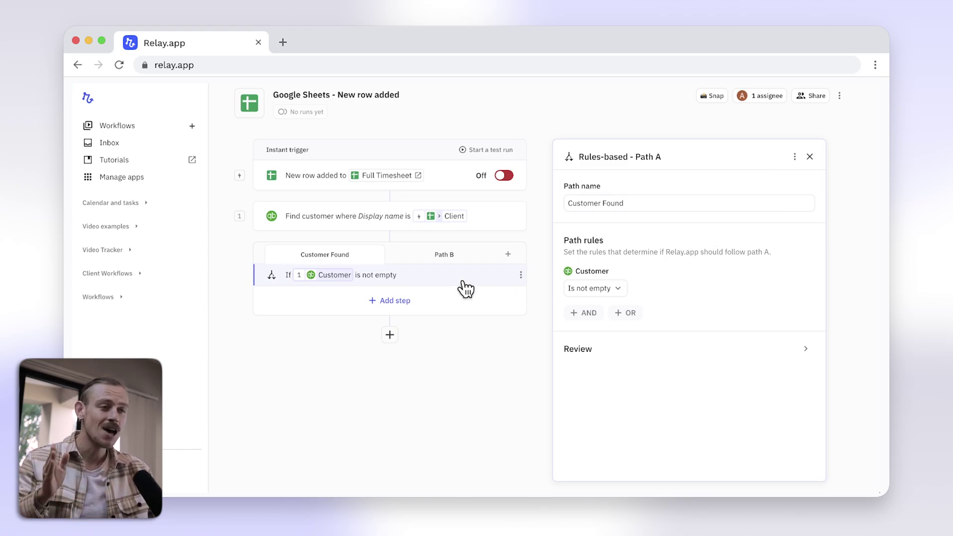
# Rename Path B 'New Customer'
pyautogui.click(454, 256)
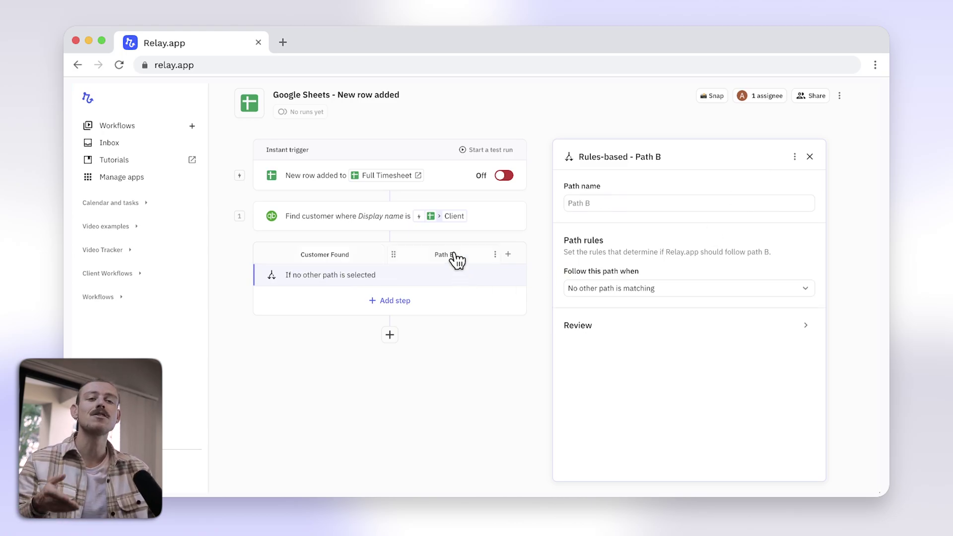
pyautogui.click(590, 203)
pyautogui.write('New C')
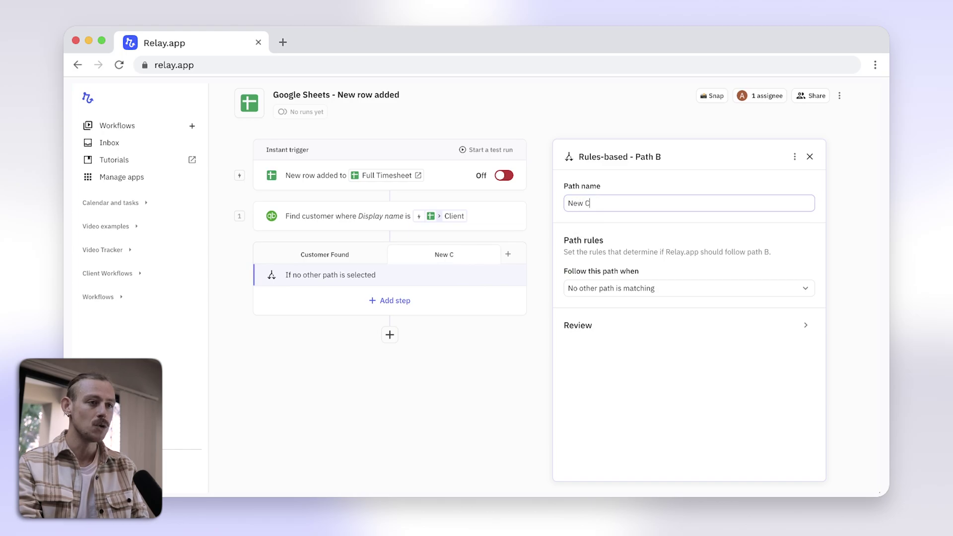
pyautogui.write('ustomer')
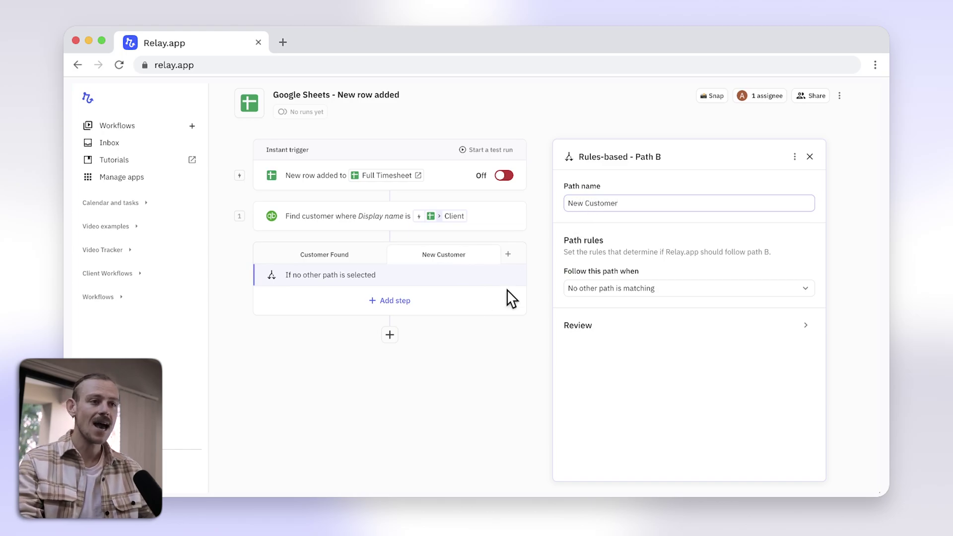
# Add a QuickBooks Create customer step with Display name set to Row > Client
pyautogui.click(405, 302)
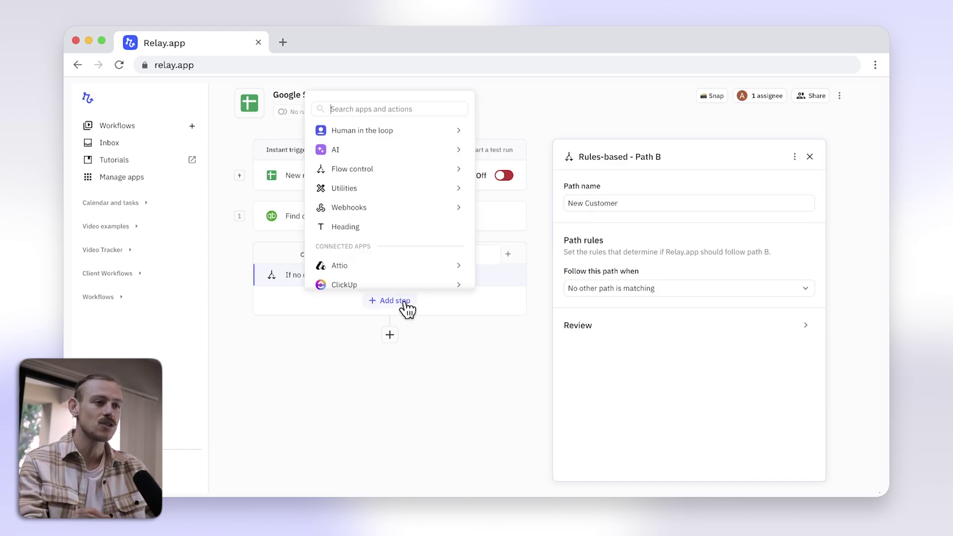
pyautogui.write('quickbook')
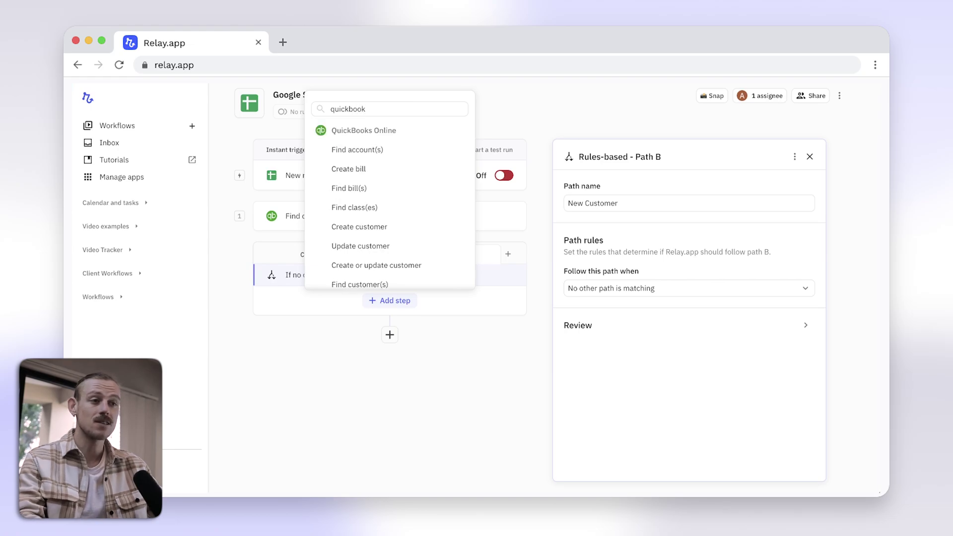
pyautogui.click(409, 229)
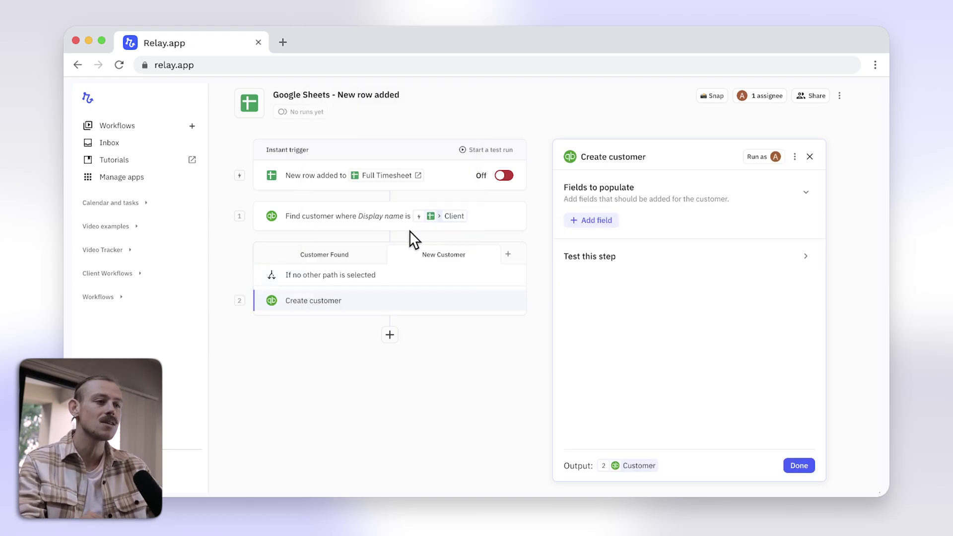
pyautogui.click(588, 221)
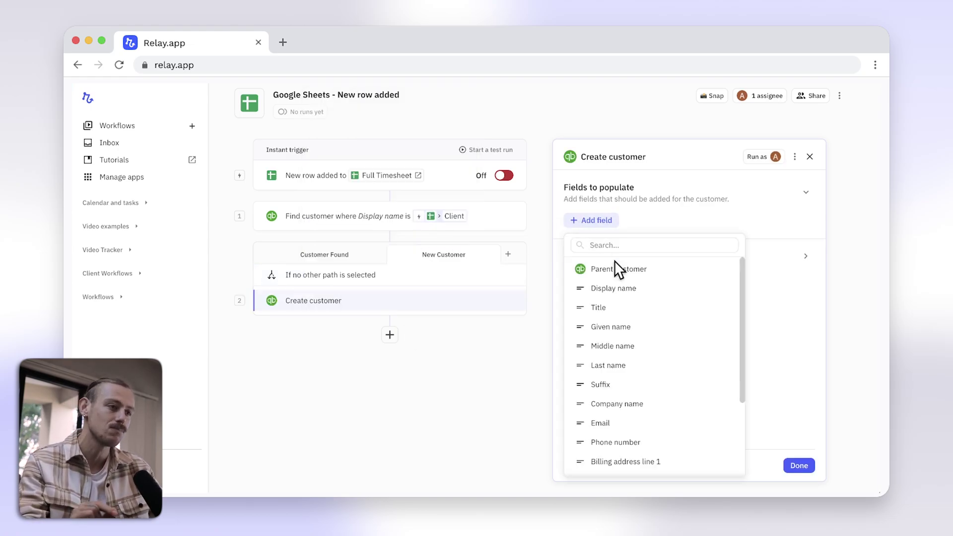
pyautogui.click(630, 288)
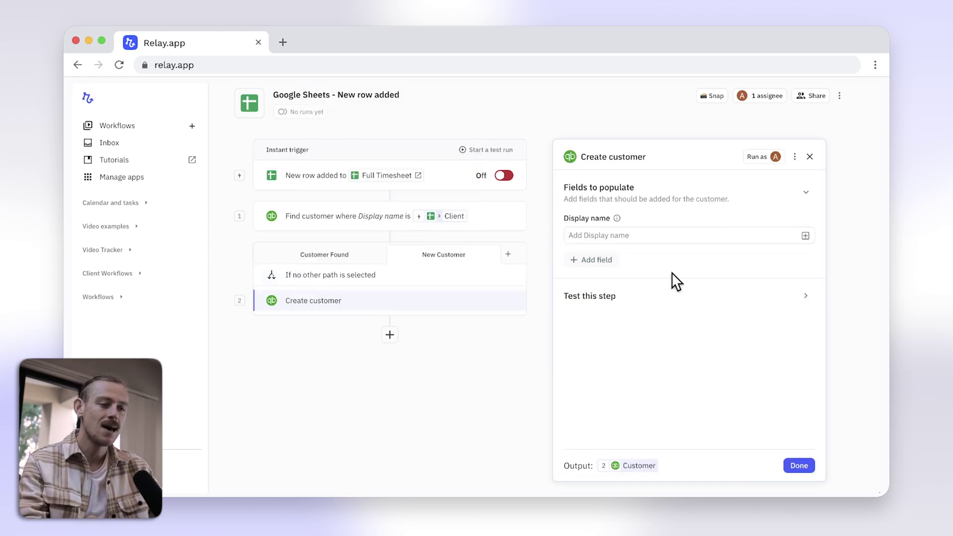
pyautogui.click(807, 237)
pyautogui.moveTo(758, 289)
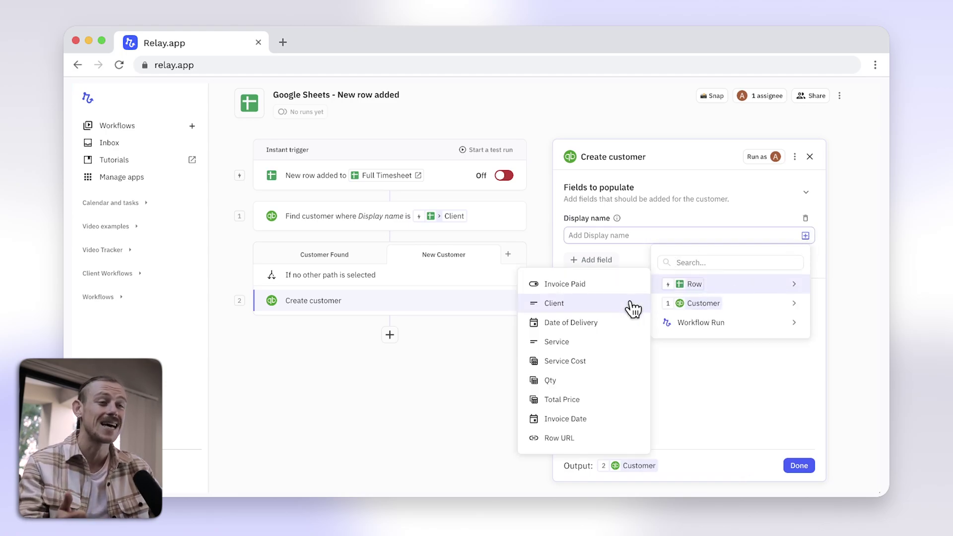
pyautogui.click(614, 305)
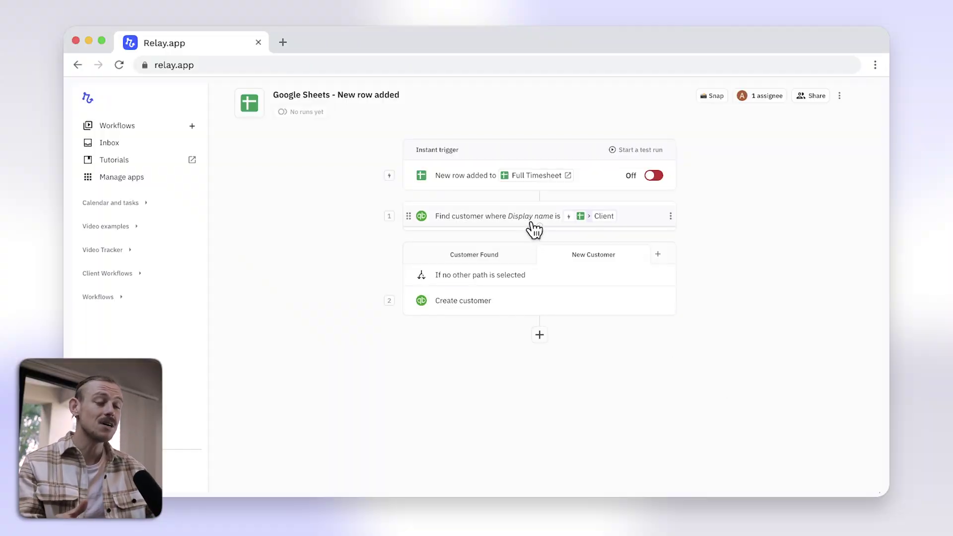
pyautogui.click(534, 230)
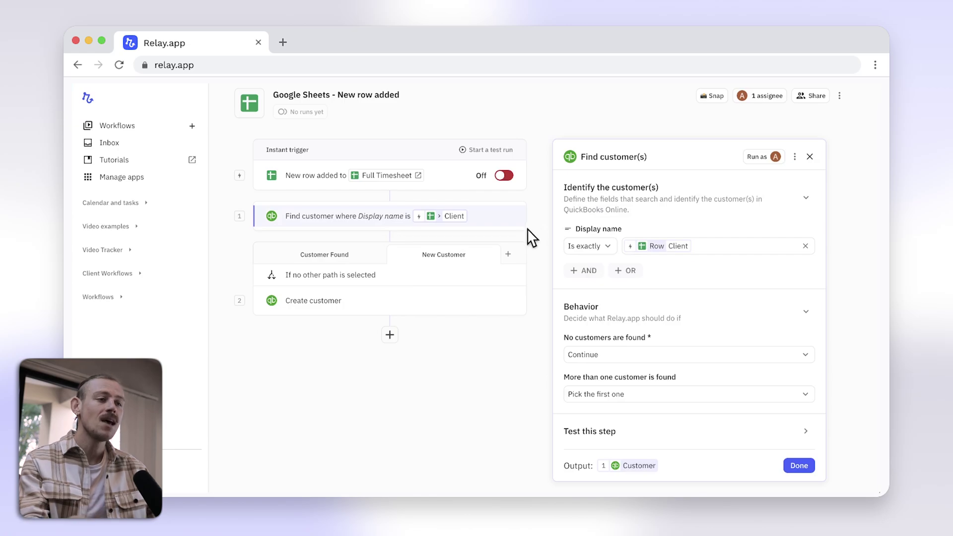
pyautogui.click(403, 299)
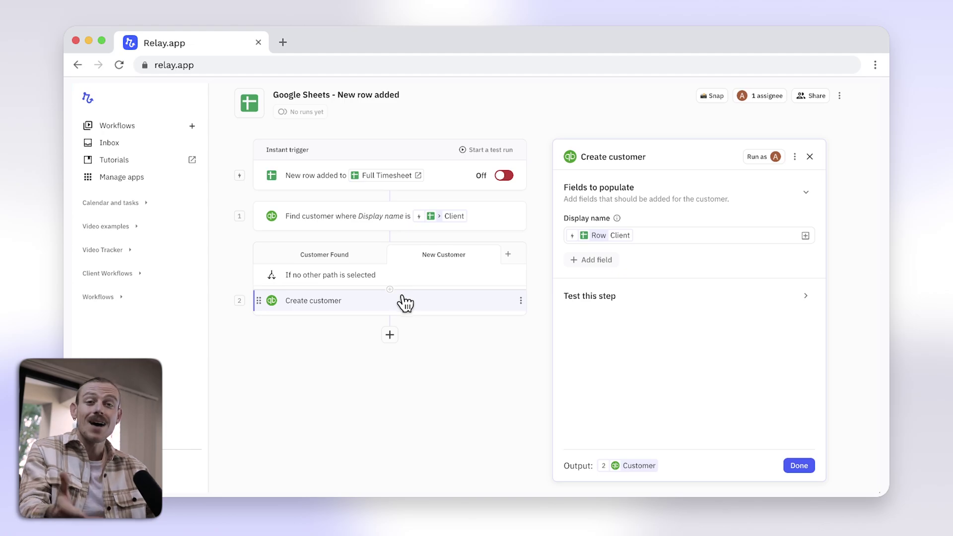
pyautogui.click(332, 259)
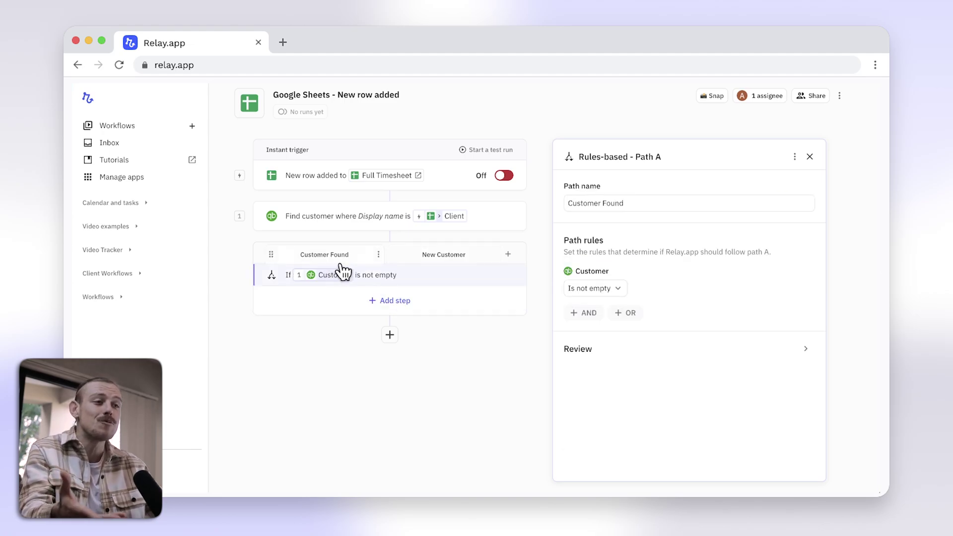
pyautogui.click(442, 263)
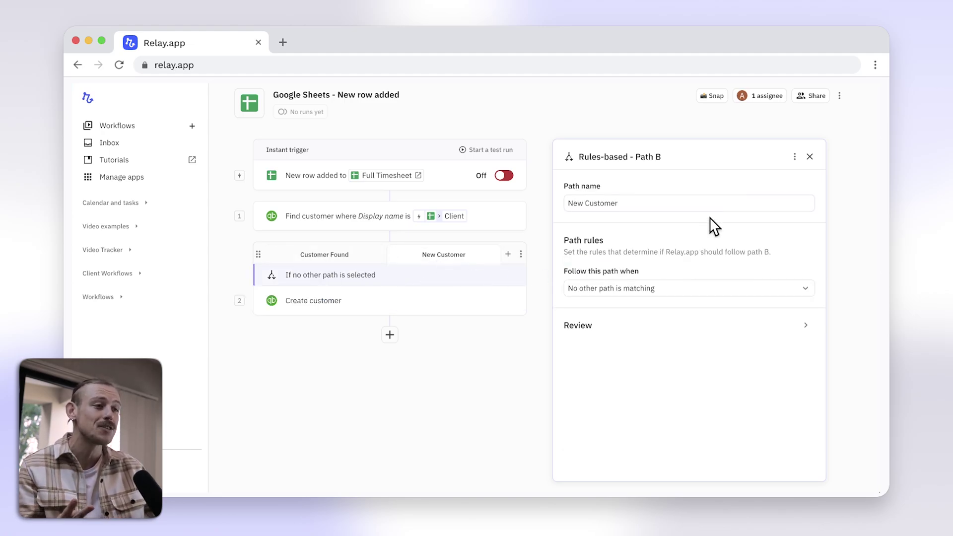
pyautogui.click(810, 157)
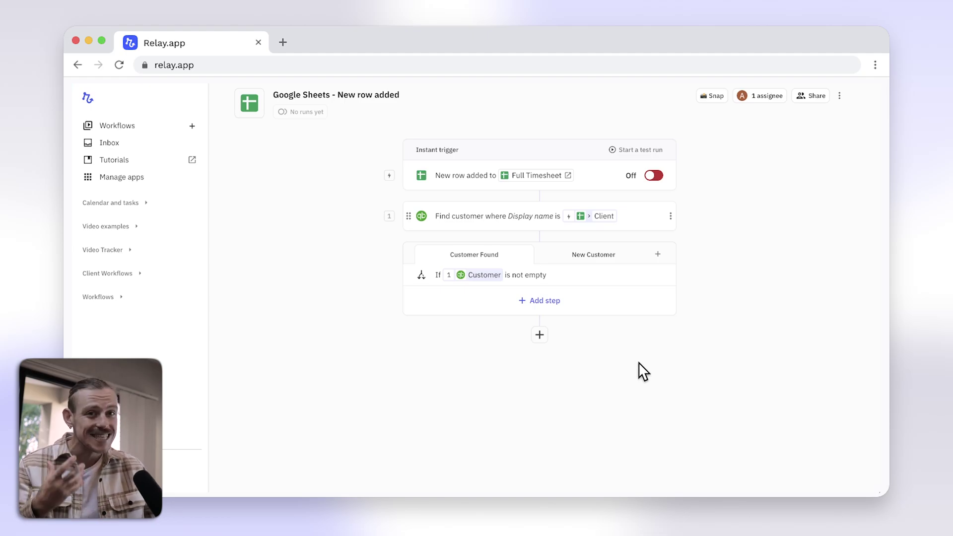
# Duplicate the Find customer step and drag the copy into the Customer Found branch
pyautogui.click(671, 217)
pyautogui.click(650, 255)
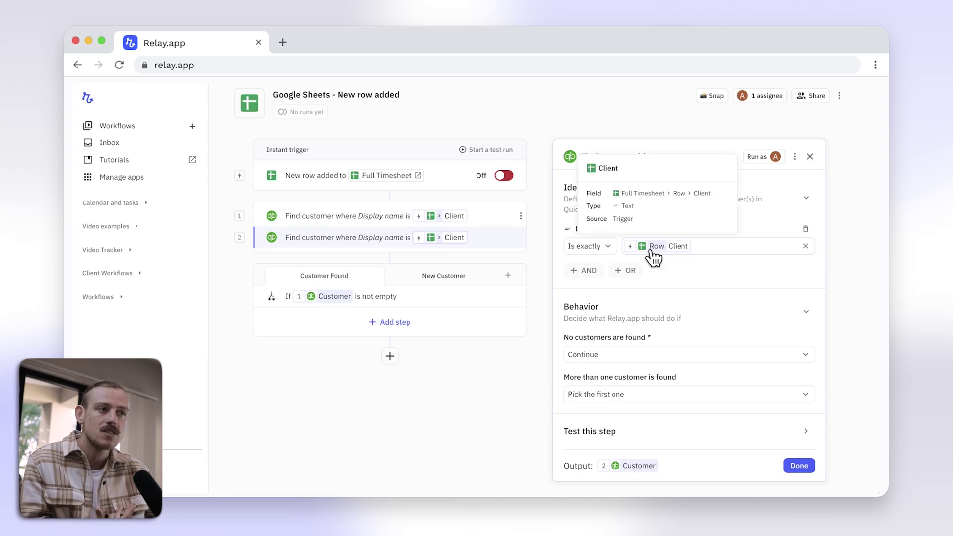
pyautogui.moveTo(273, 237); pyautogui.dragTo(343, 318)
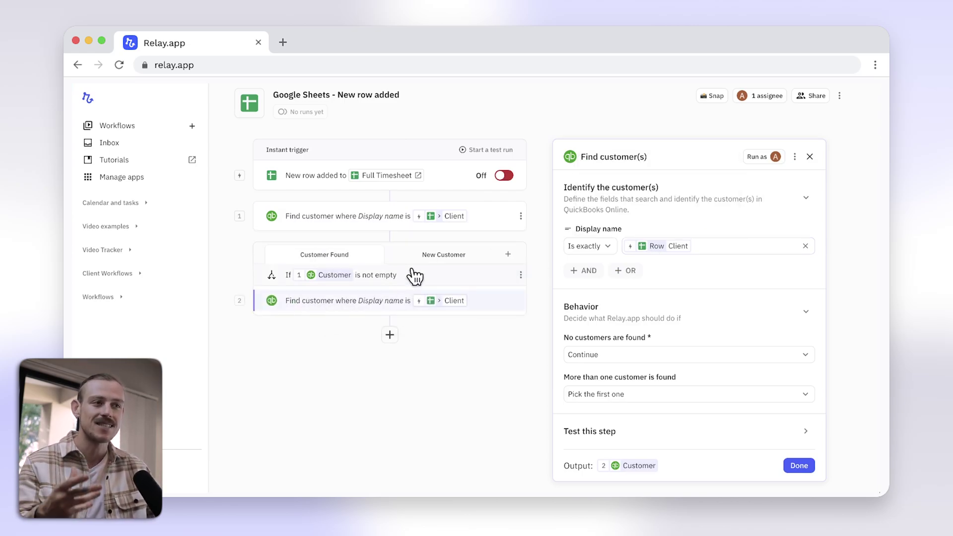
pyautogui.click(436, 255)
pyautogui.click(363, 262)
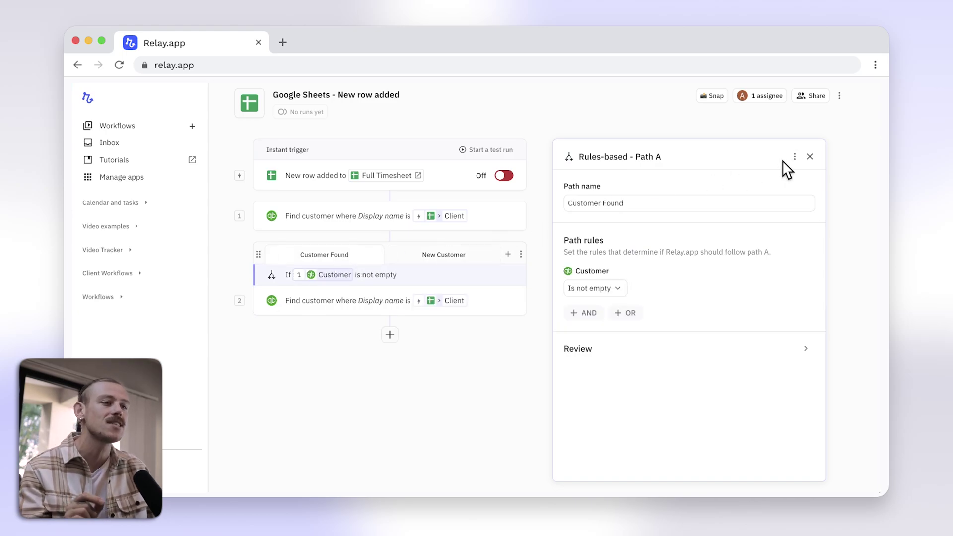
pyautogui.click(808, 158)
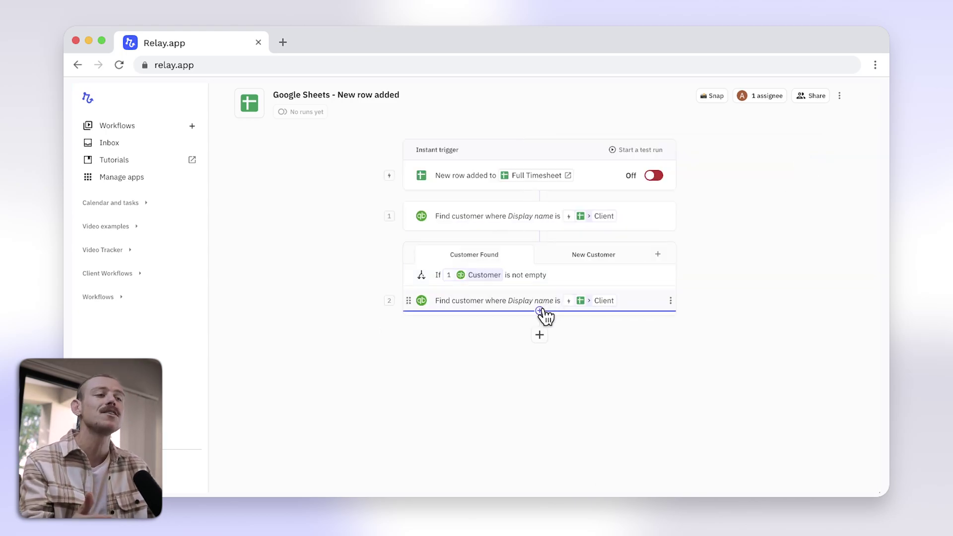
# Add a QuickBooks Online Create invoice step below the branches
pyautogui.click(540, 336)
pyautogui.write('quic')
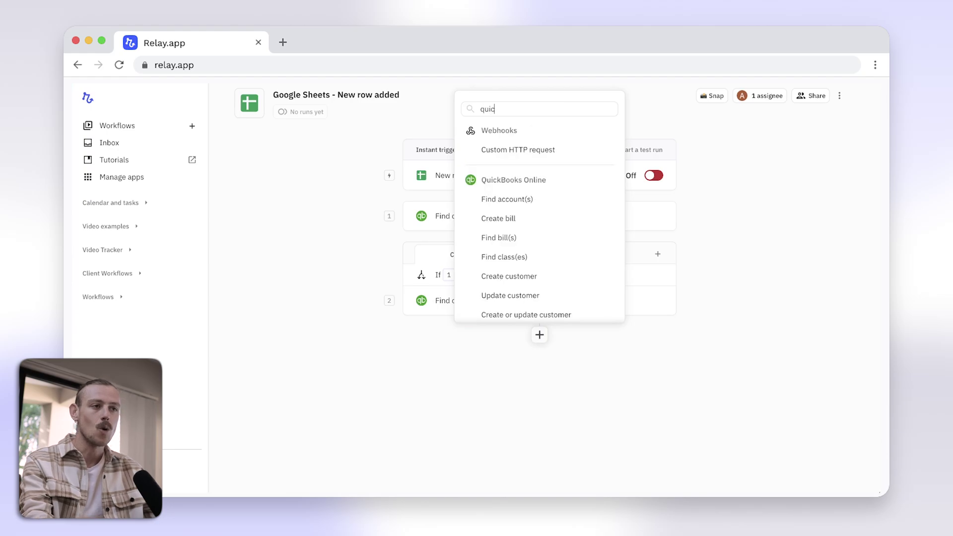
pyautogui.write('kbooks')
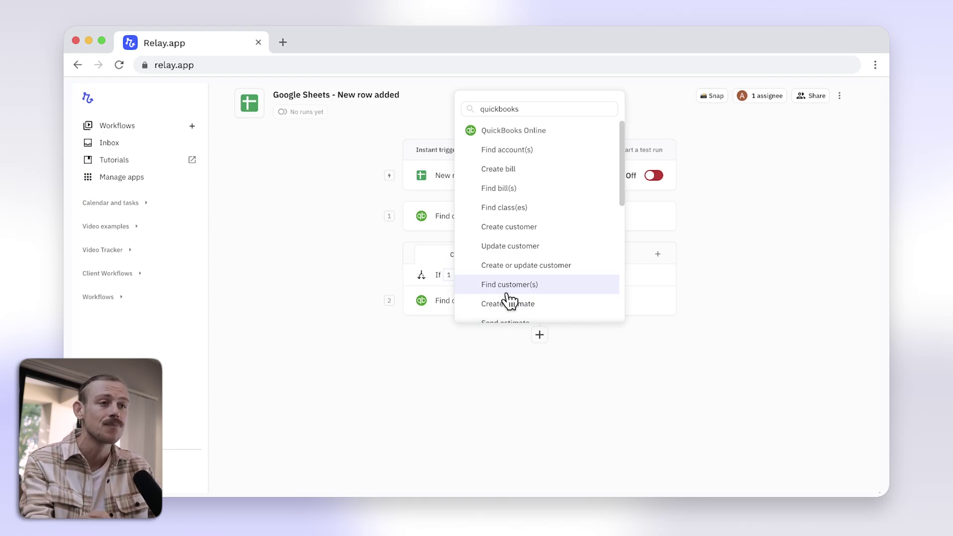
pyautogui.scroll(-5, 510, 301)
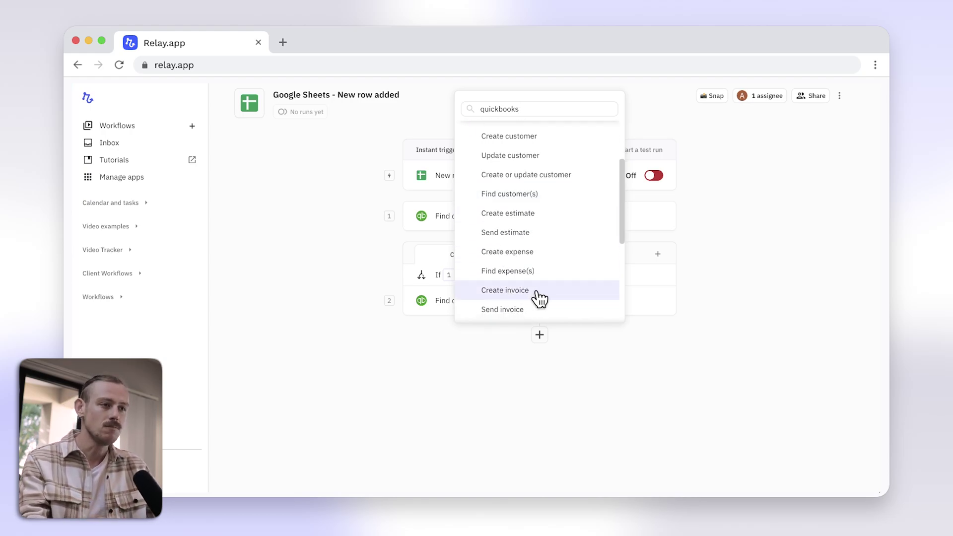
pyautogui.click(505, 291)
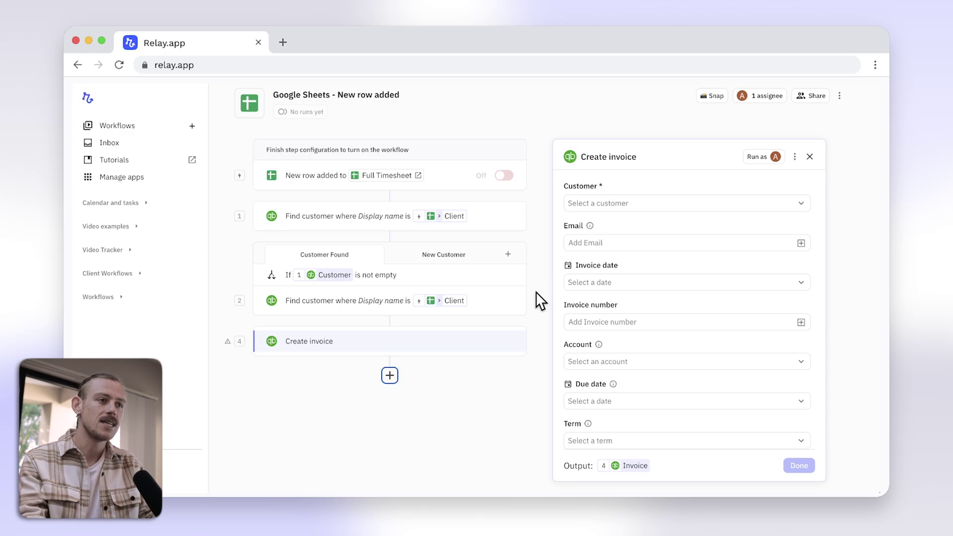
# Set the invoice's Customer field to the first Customer object found earlier
pyautogui.click(737, 203)
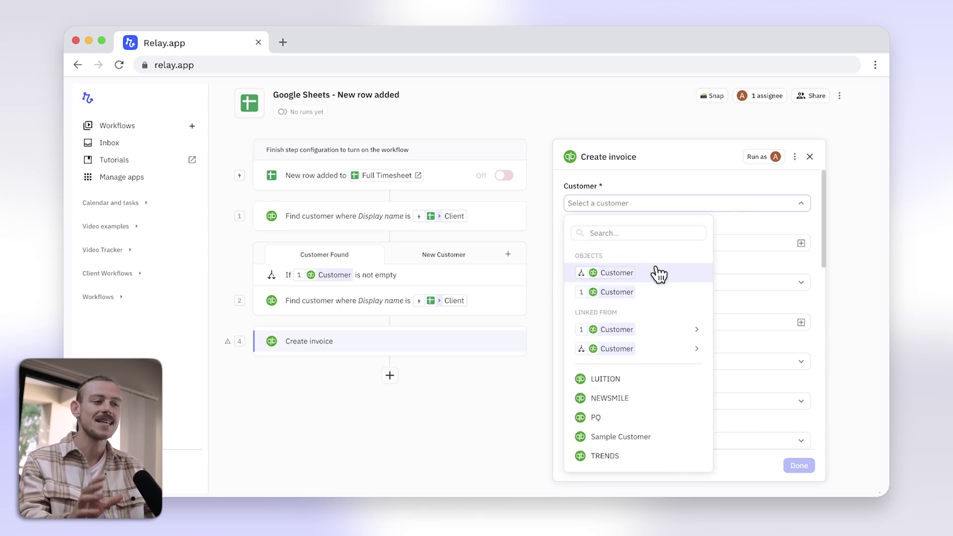
pyautogui.click(684, 273)
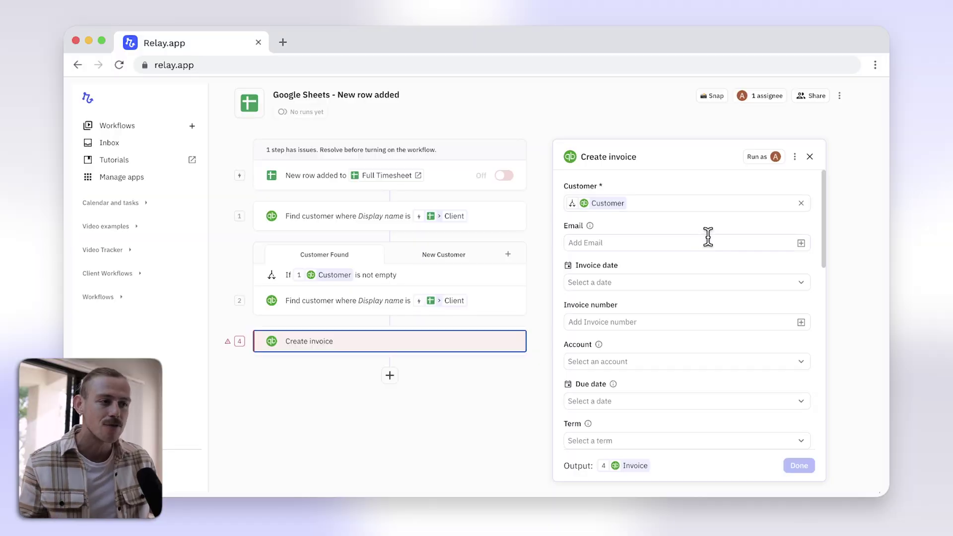
pyautogui.click(697, 243)
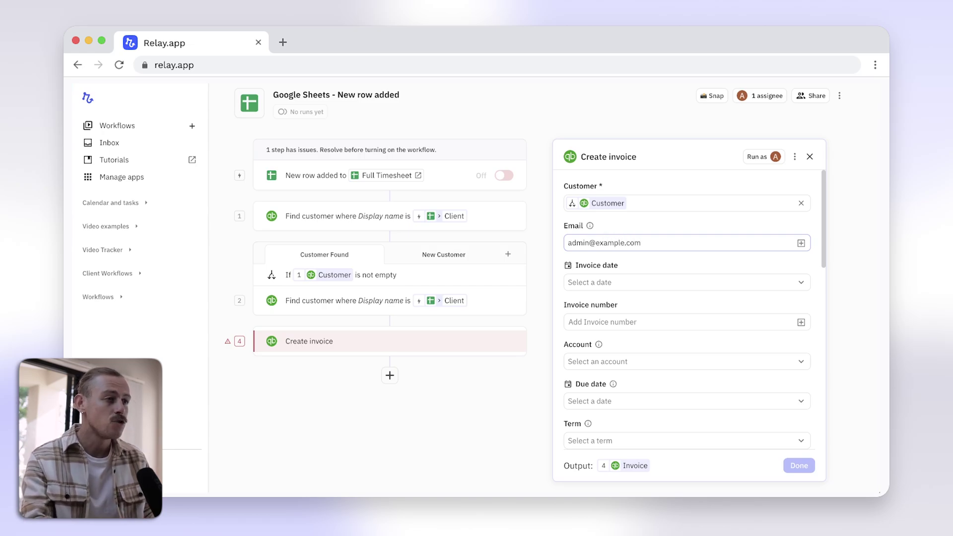
# Set the invoice date to reference the sheet row's Invoice Date
pyautogui.click(734, 287)
pyautogui.click(698, 328)
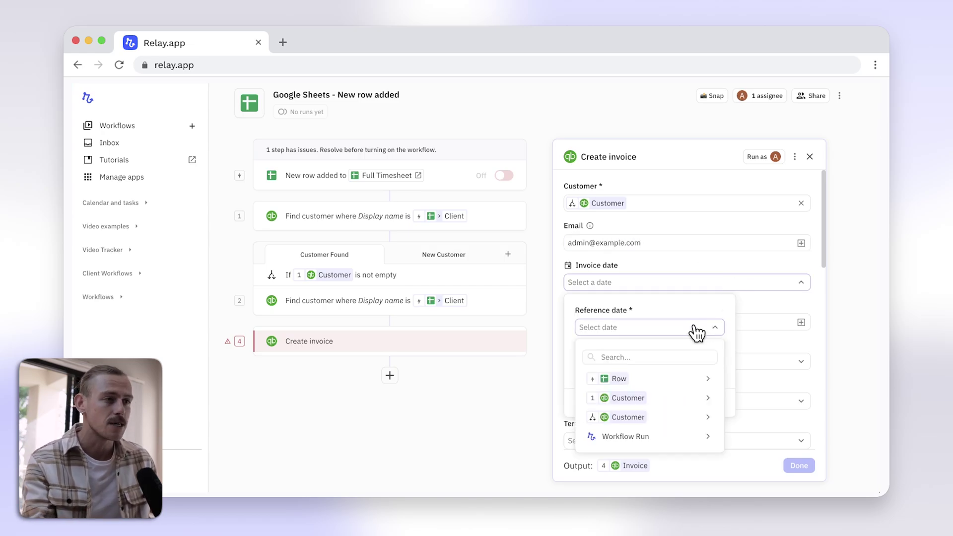
pyautogui.moveTo(689, 387)
pyautogui.click(771, 397)
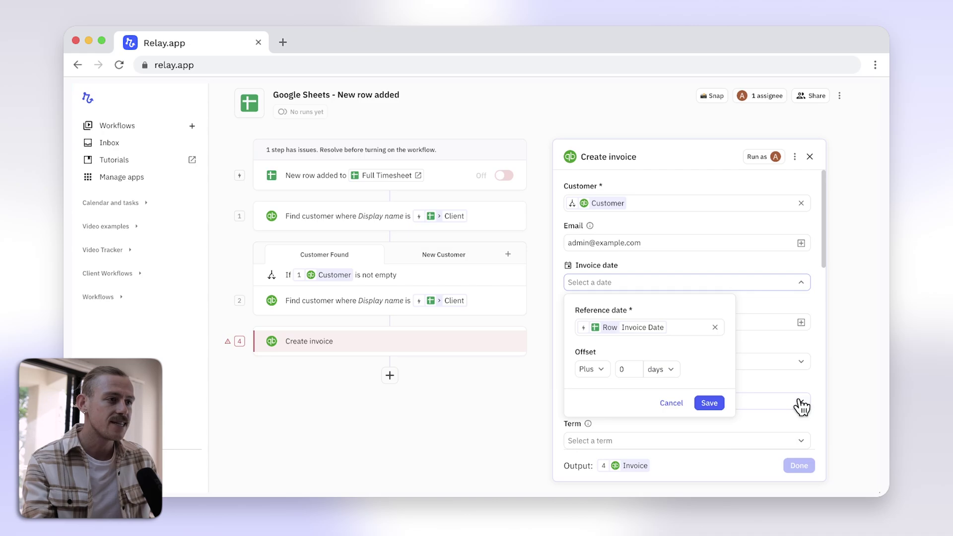
pyautogui.click(708, 404)
# Choose Accounting and bookkeeping as the invoice account
pyautogui.click(683, 370)
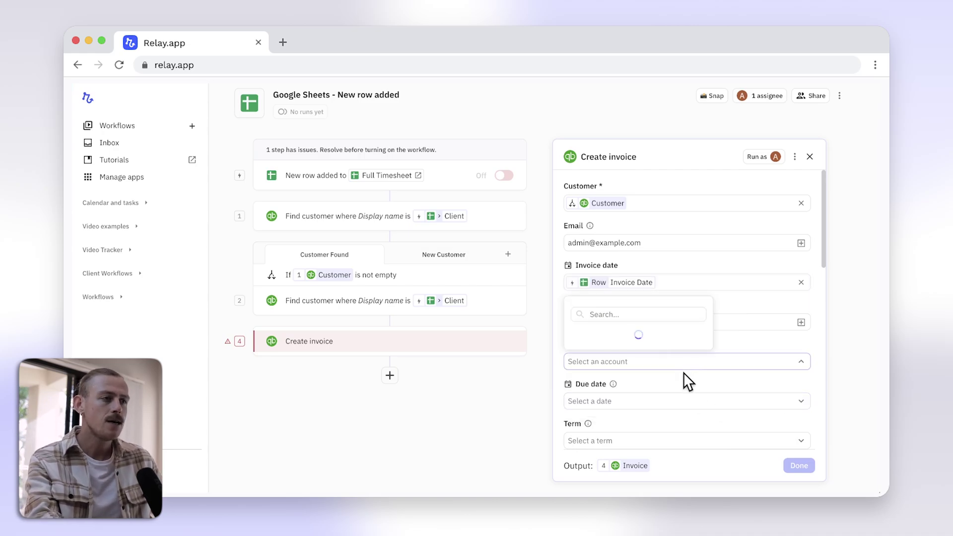
pyautogui.click(679, 180)
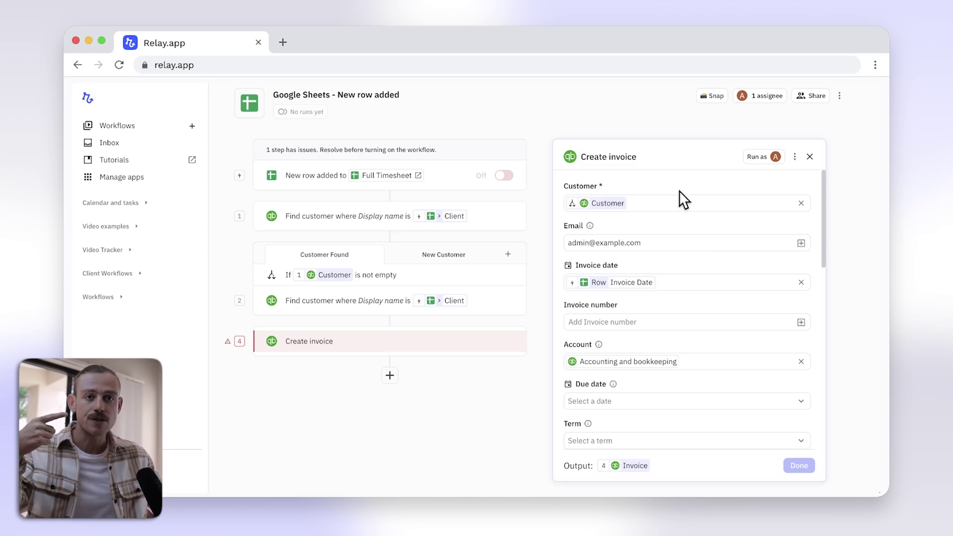
pyautogui.scroll(-3, 678, 218)
# Set the due date to the row's Invoice Date plus 2 weeks
pyautogui.click(693, 335)
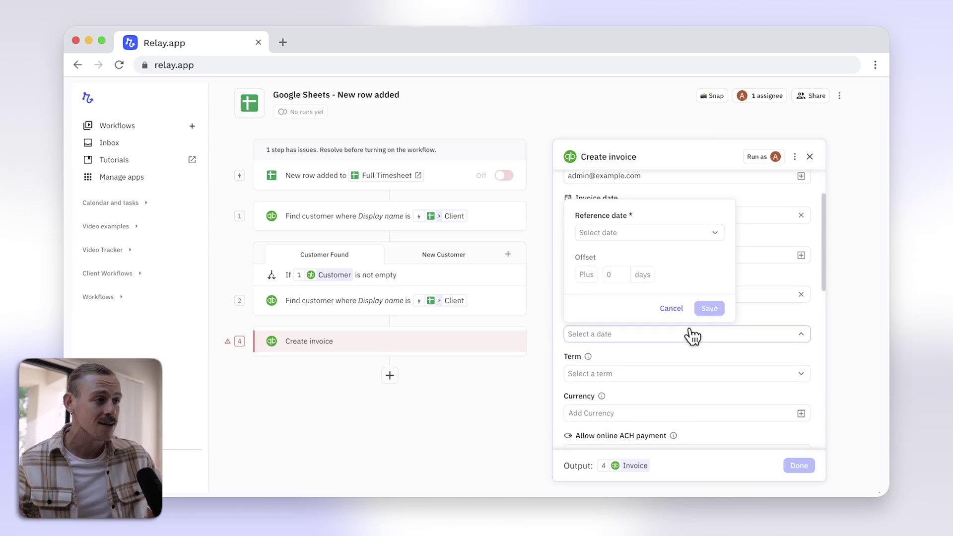
pyautogui.click(678, 238)
pyautogui.moveTo(661, 288)
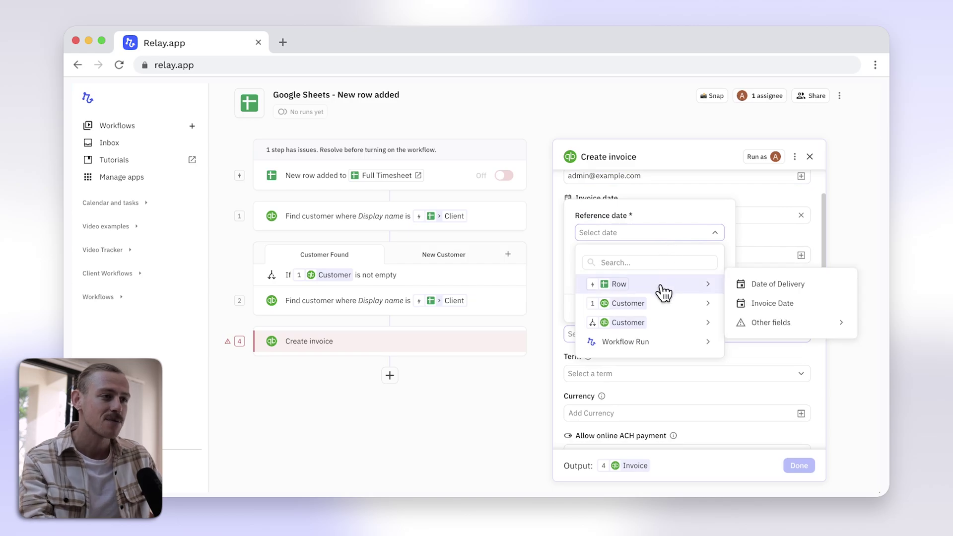
pyautogui.click(774, 303)
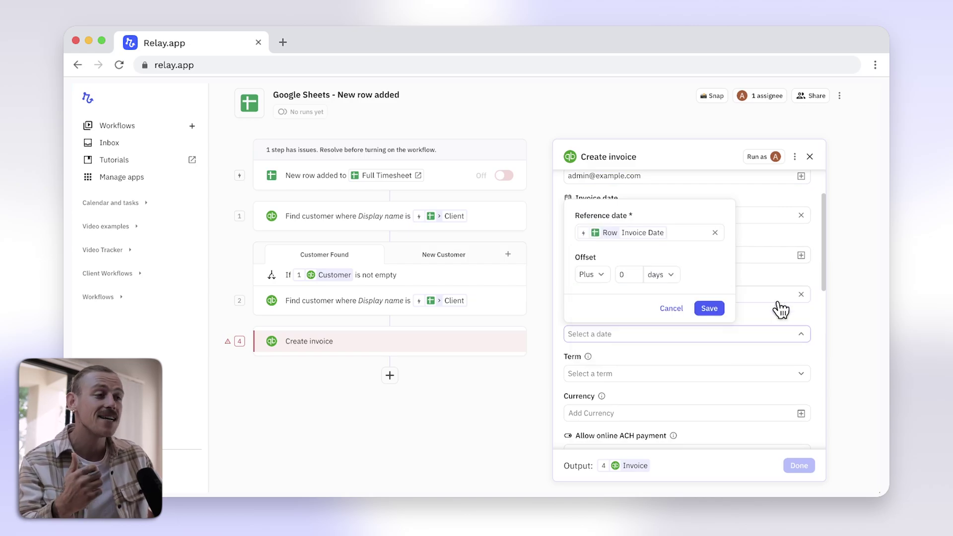
pyautogui.click(636, 272)
pyautogui.click(636, 272)
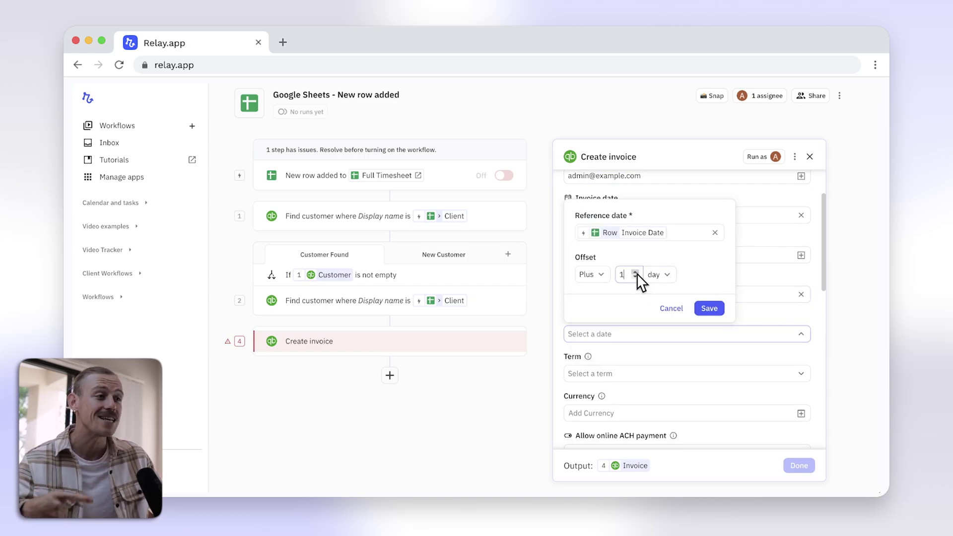
pyautogui.click(660, 274)
pyautogui.click(674, 317)
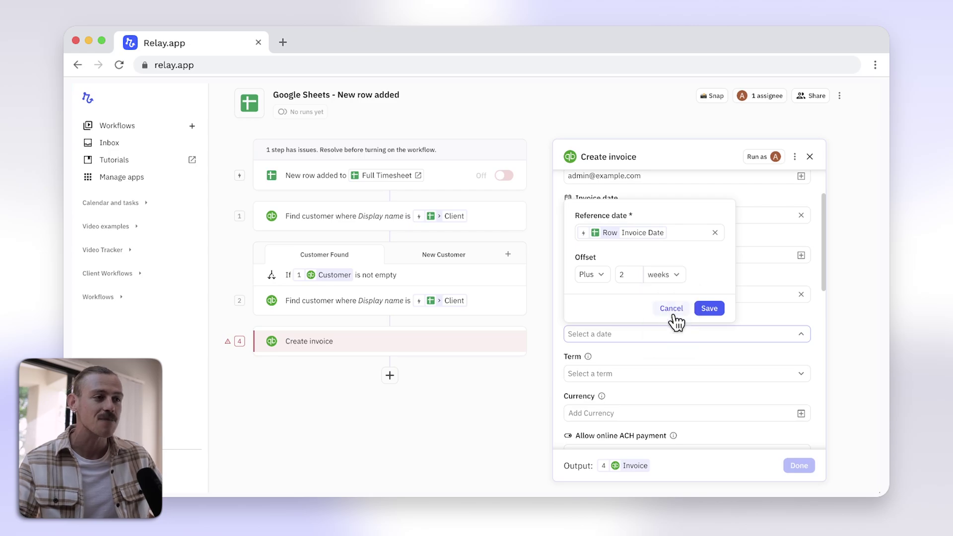
pyautogui.click(715, 310)
# Set Allow online ACH payment and Allow online Credit Card payment both to Yes
pyautogui.scroll(-5, 716, 308)
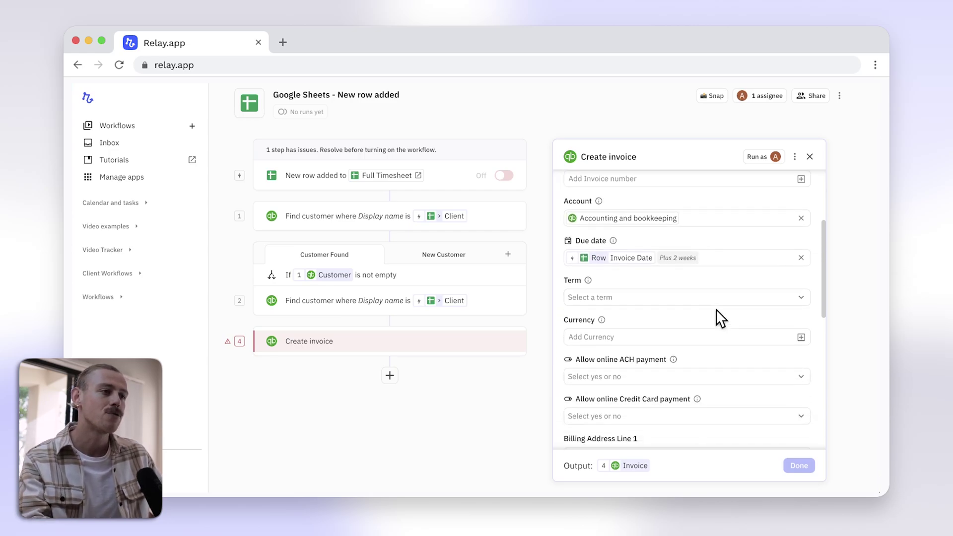
pyautogui.click(705, 331)
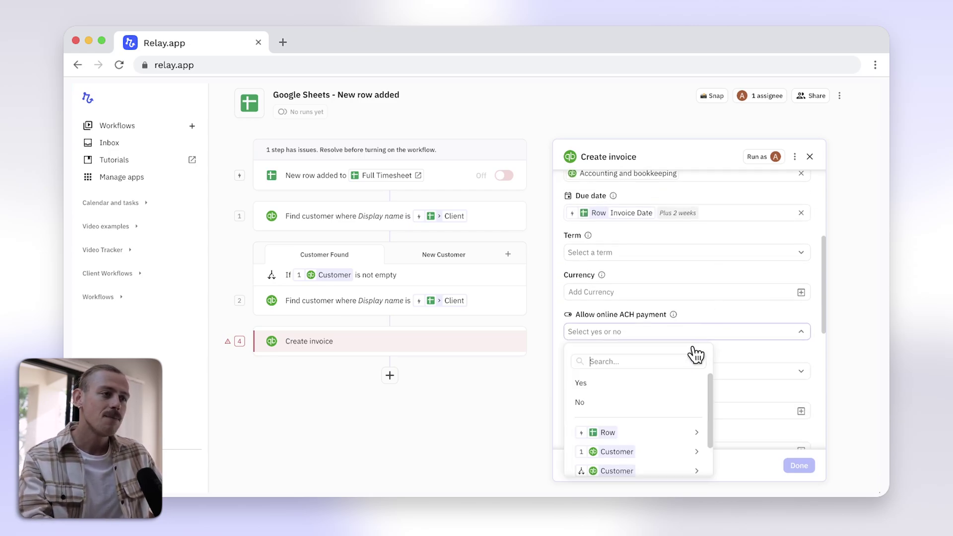
pyautogui.click(638, 387)
pyautogui.scroll(-2, 638, 392)
pyautogui.click(630, 323)
pyautogui.click(616, 373)
pyautogui.scroll(-3, 619, 381)
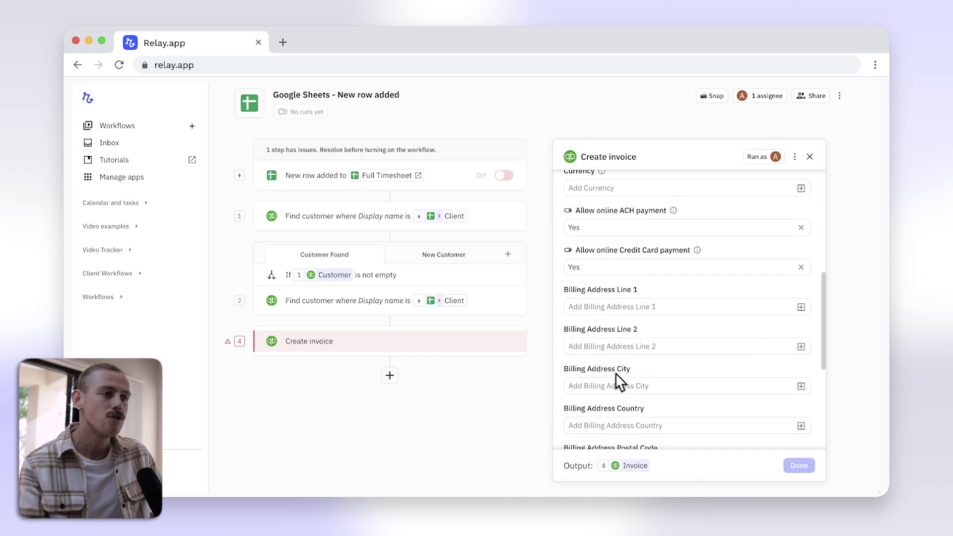
pyautogui.click(626, 223)
pyautogui.scroll(-5, 628, 226)
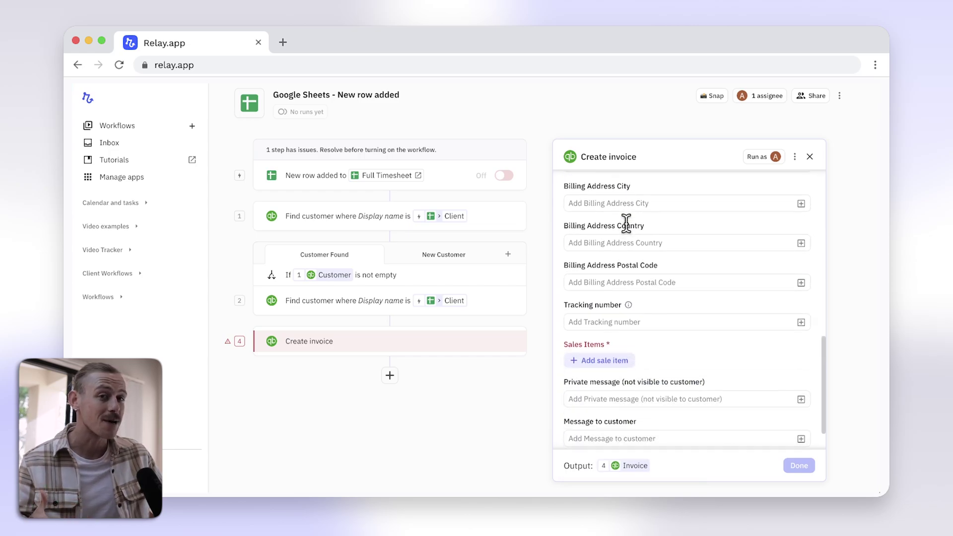
# Add a Services sale item with its Description taken from the row's Service
pyautogui.click(604, 334)
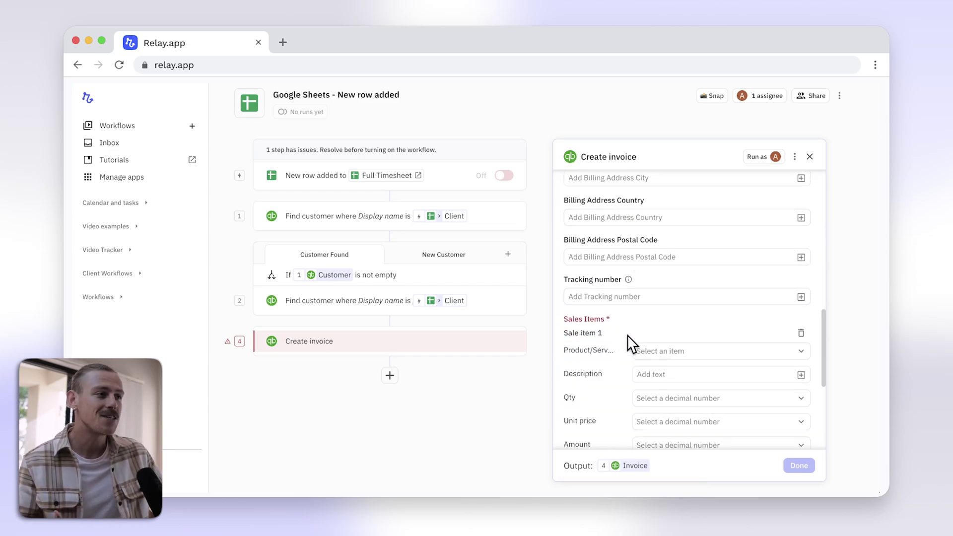
pyautogui.click(700, 352)
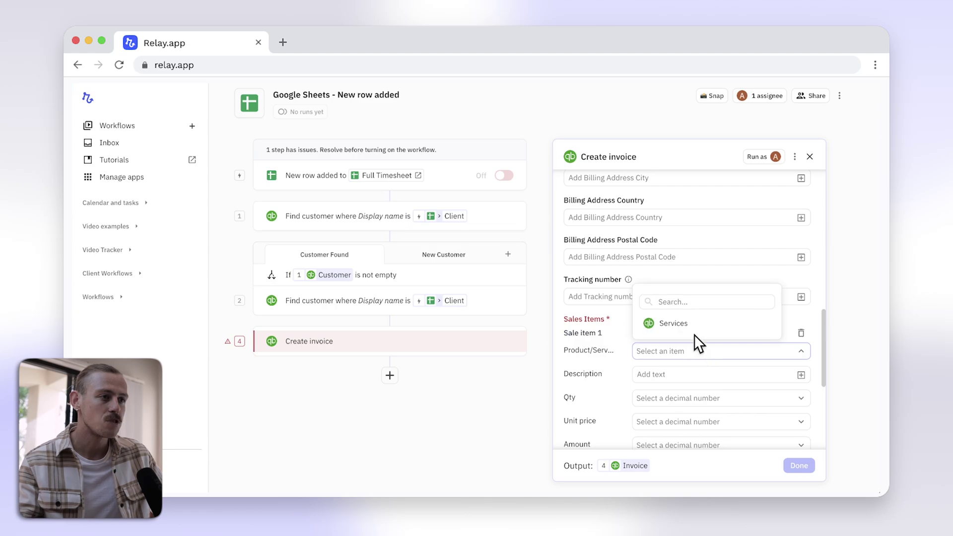
pyautogui.click(692, 328)
pyautogui.click(800, 376)
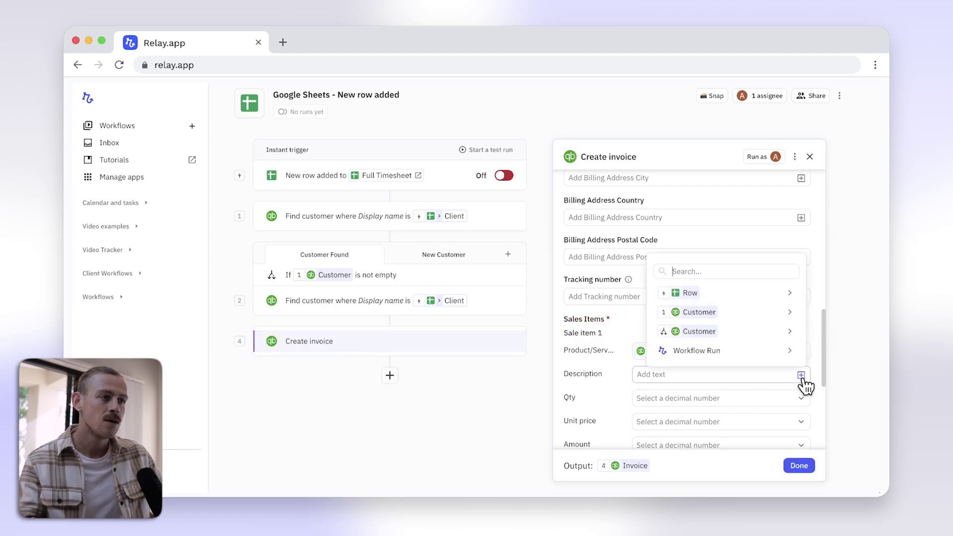
pyautogui.moveTo(727, 295)
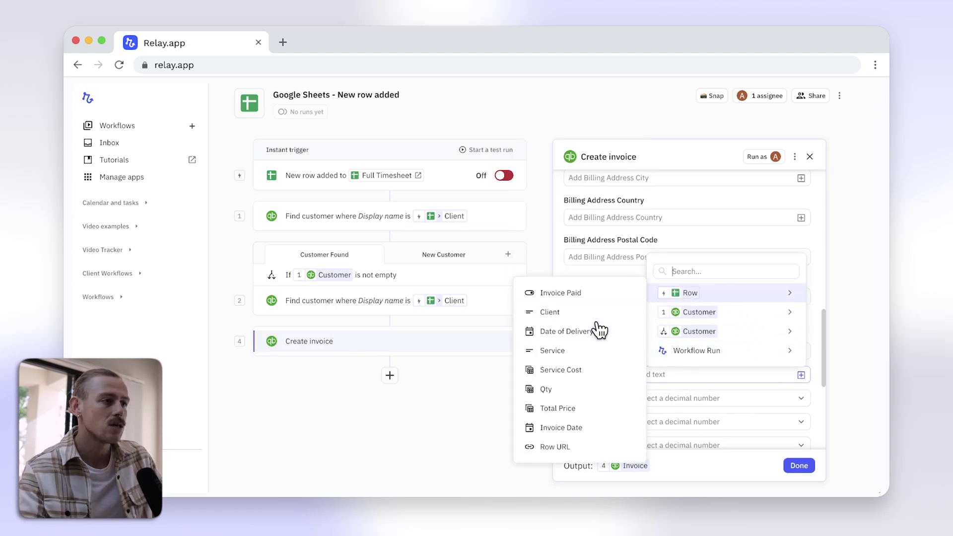
pyautogui.click(569, 351)
# Fill Qty, Unit price and Amount from the row's Qty, Service Cost and Total Price
pyautogui.click(747, 373)
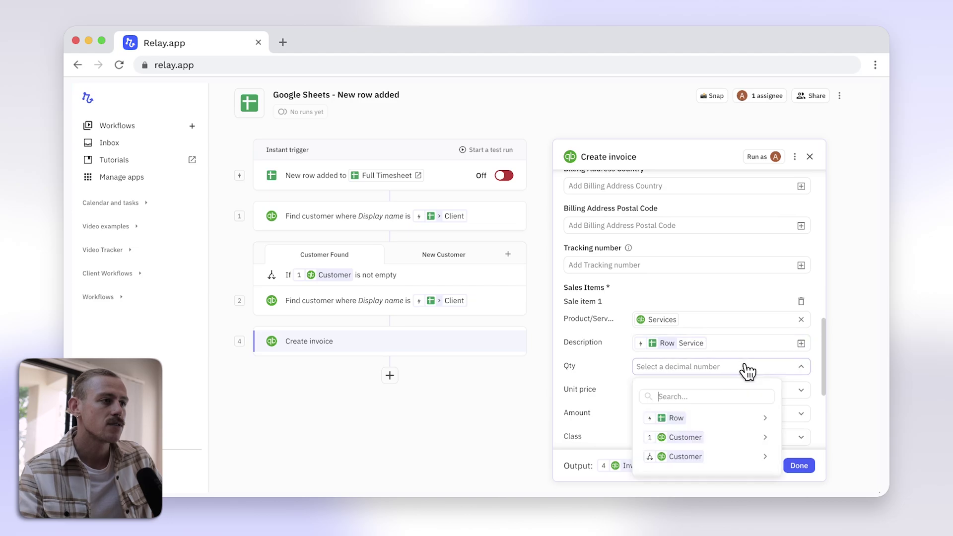
pyautogui.moveTo(691, 420)
pyautogui.click(568, 386)
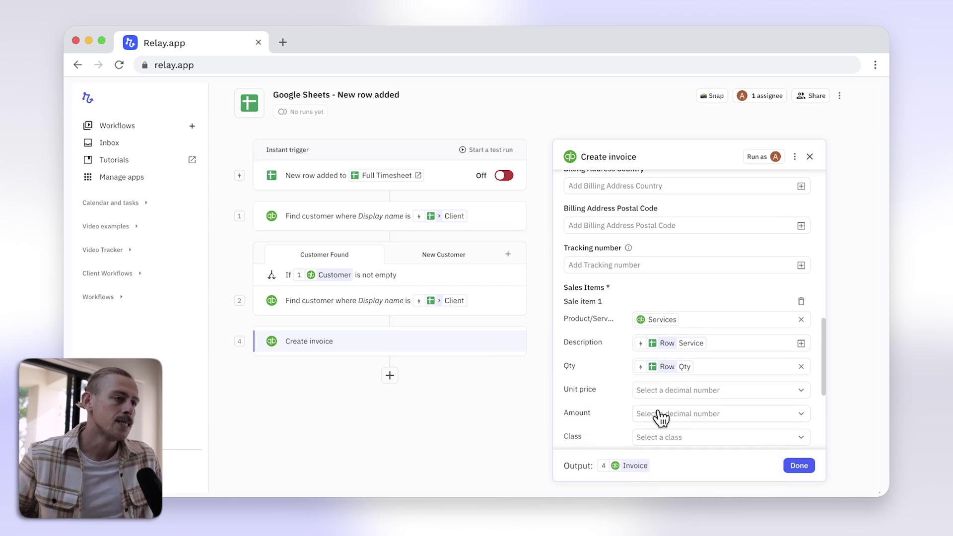
pyautogui.click(665, 414)
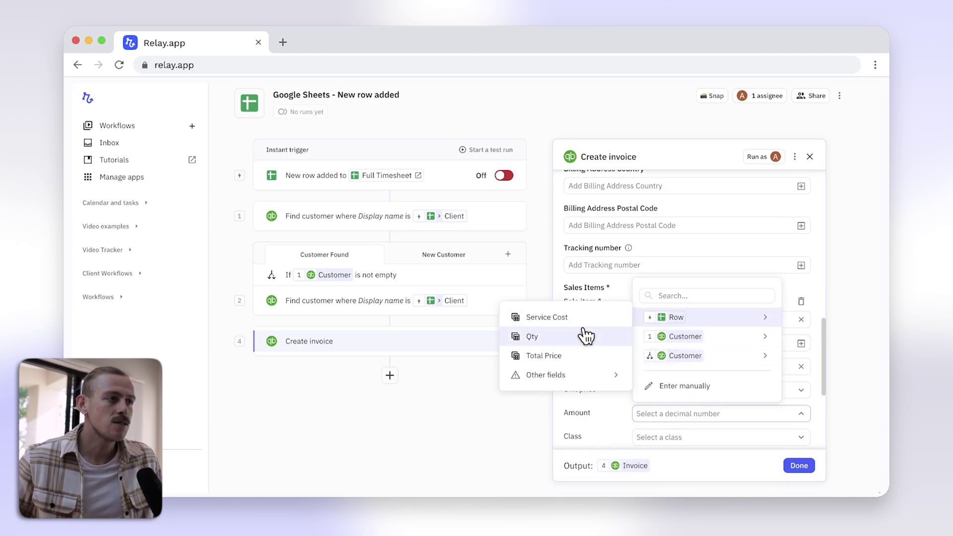
pyautogui.click(621, 318)
pyautogui.click(685, 411)
pyautogui.moveTo(672, 317)
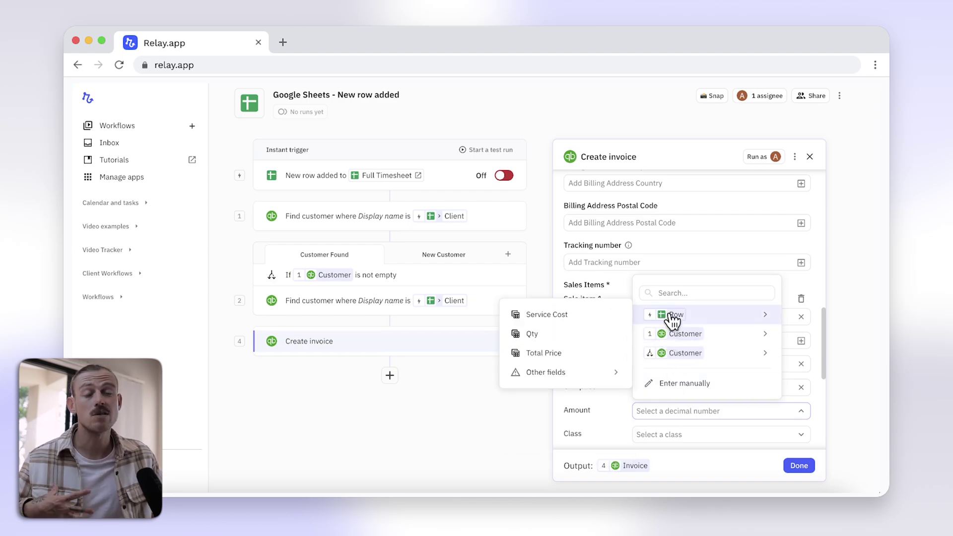
pyautogui.click(589, 355)
# Base the sale item's service date on the row's Date of Delivery
pyautogui.scroll(-4, 650, 398)
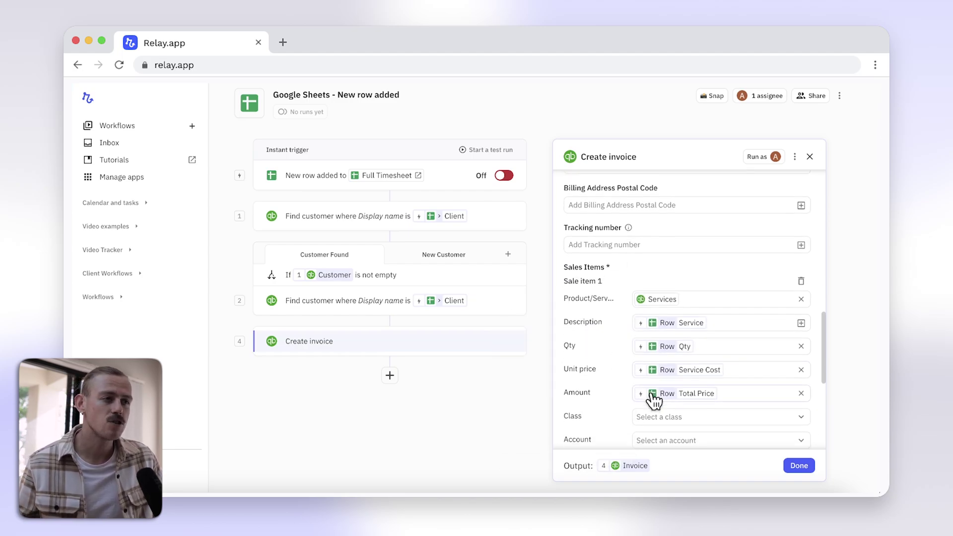
pyautogui.click(674, 384)
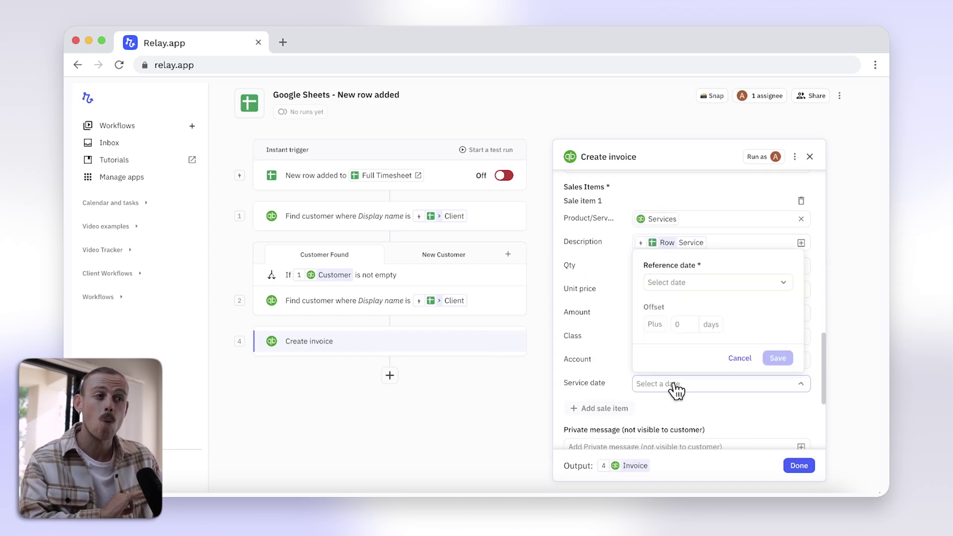
pyautogui.click(663, 286)
pyautogui.moveTo(670, 334)
pyautogui.click(627, 337)
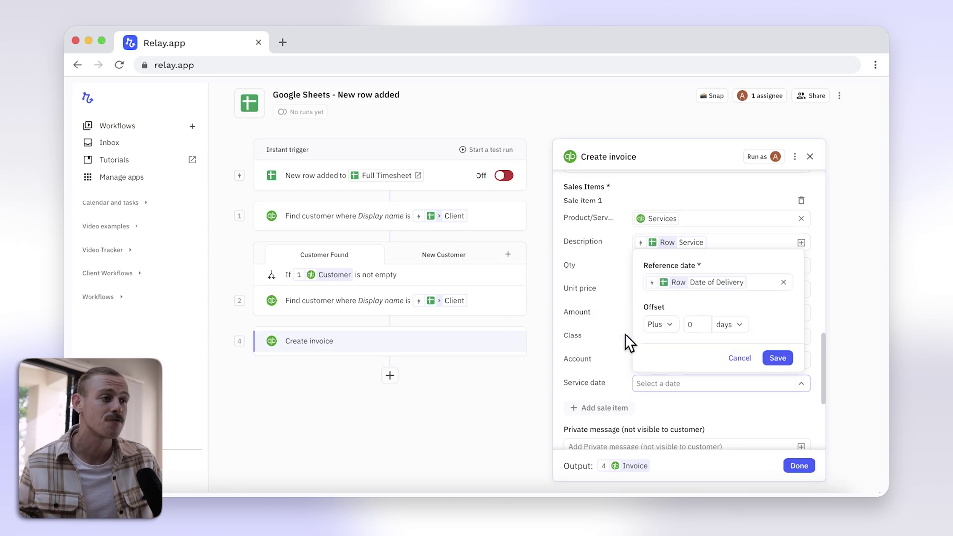
pyautogui.scroll(-2, 627, 338)
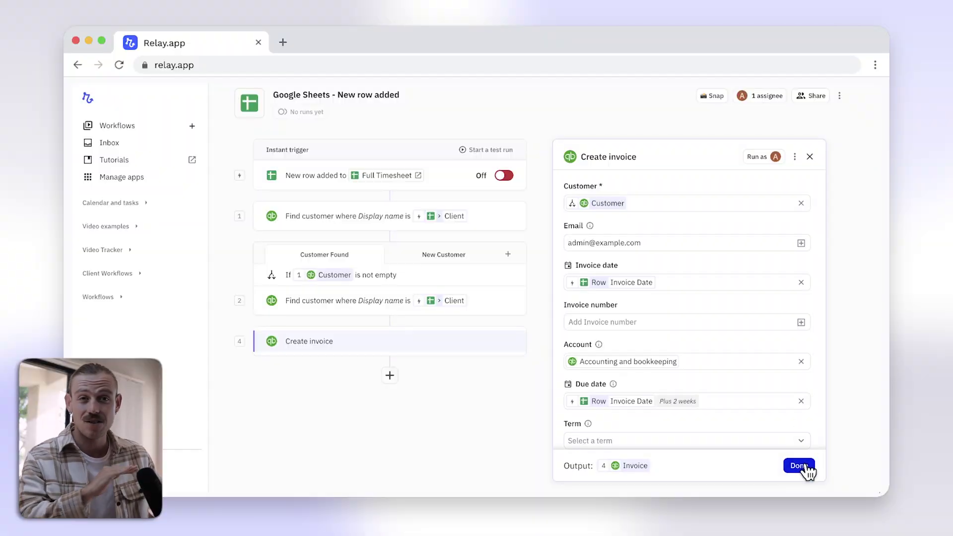
# Finish Create invoice and add a QuickBooks Send invoice step after it
pyautogui.click(802, 466)
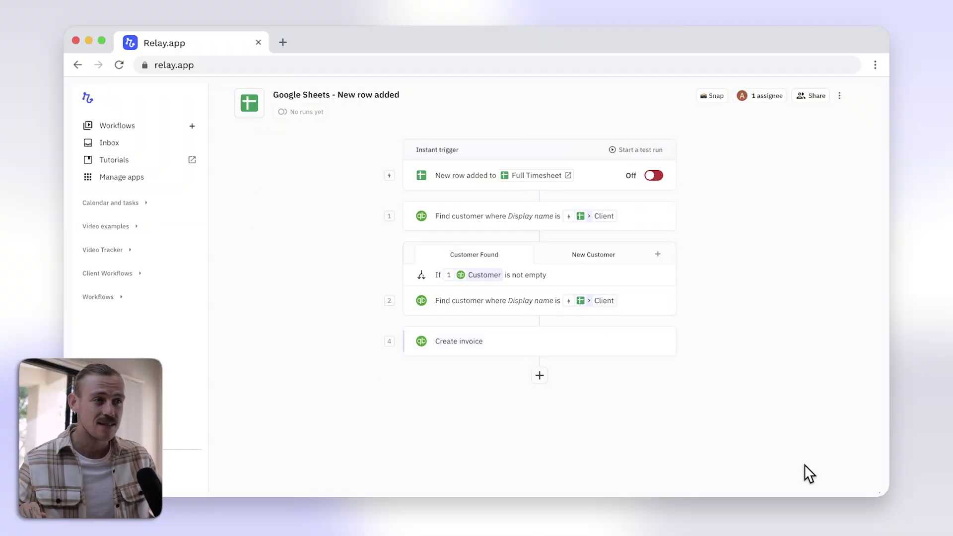
pyautogui.click(541, 379)
pyautogui.write('quickbooks')
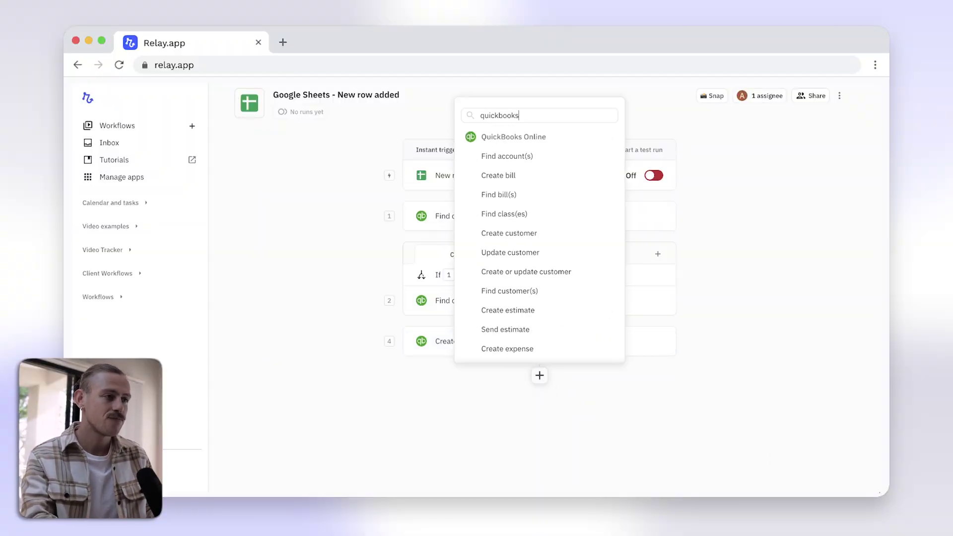
pyautogui.scroll(-5, 535, 336)
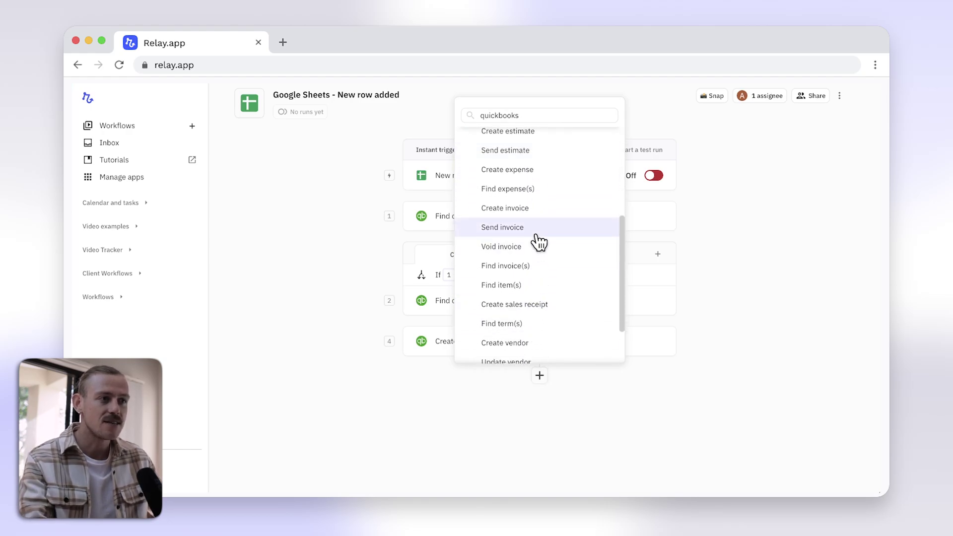
pyautogui.click(536, 234)
# Send step 4's Invoice to the invoice's Billing email and finish the step
pyautogui.click(622, 205)
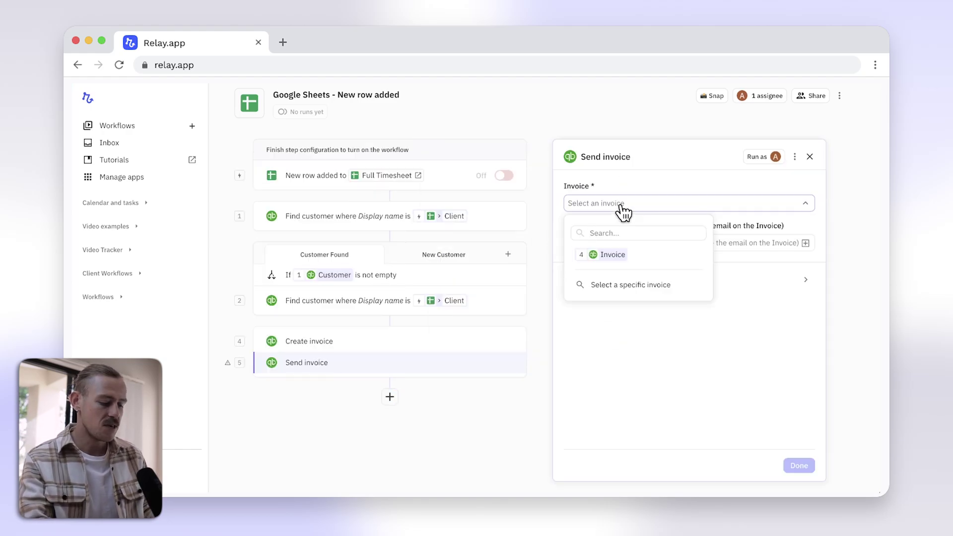
pyautogui.click(652, 256)
pyautogui.click(806, 244)
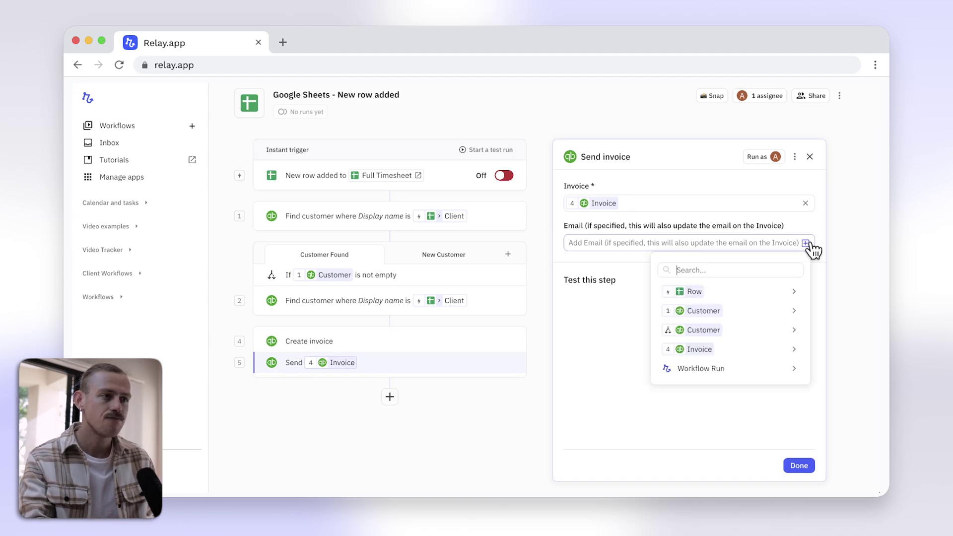
pyautogui.moveTo(734, 350)
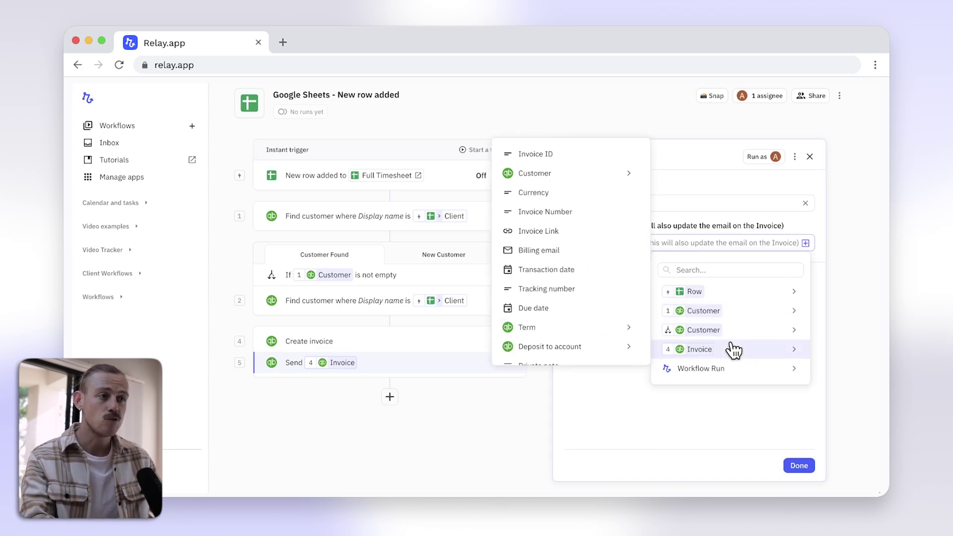
pyautogui.click(580, 251)
pyautogui.click(799, 466)
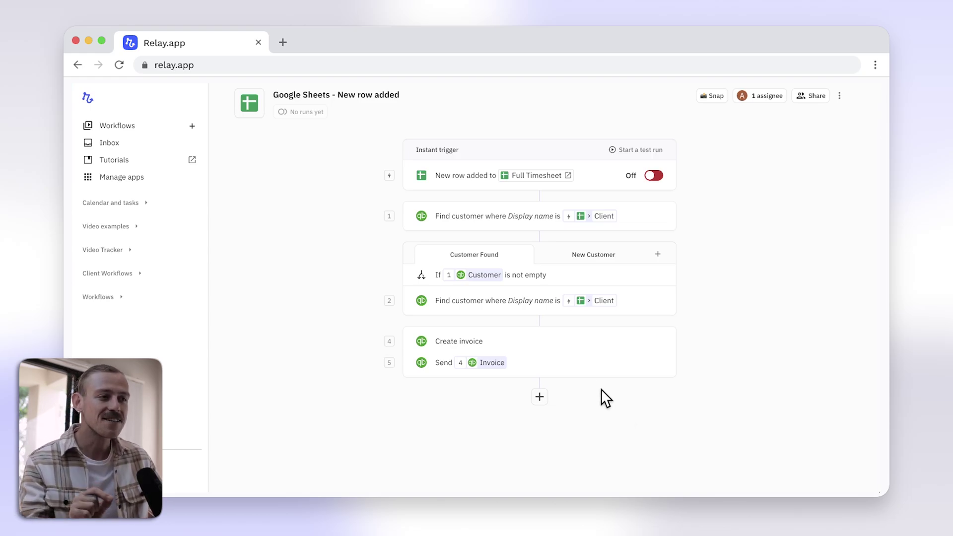
# Insert a Get approval step before sending, delivered by email, and choose the approver
pyautogui.click(541, 352)
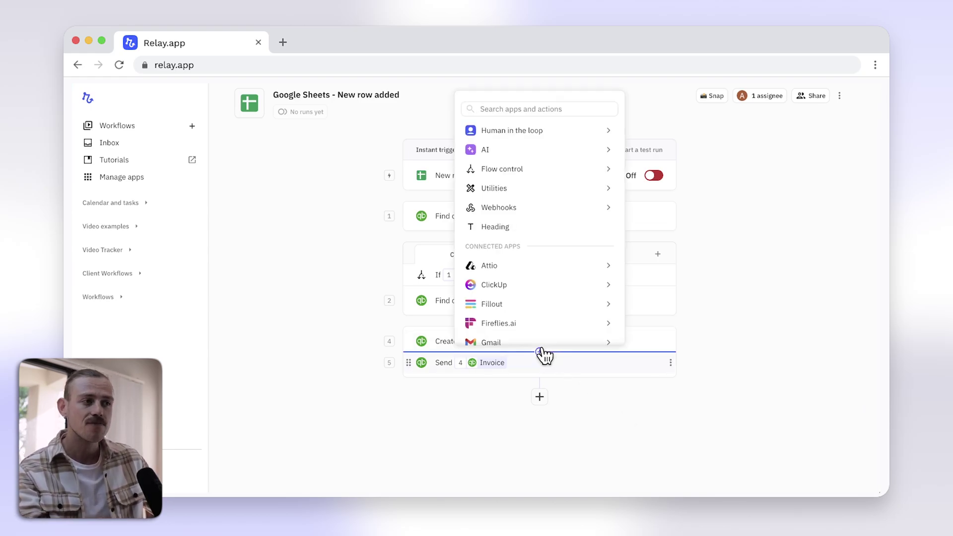
pyautogui.moveTo(574, 144)
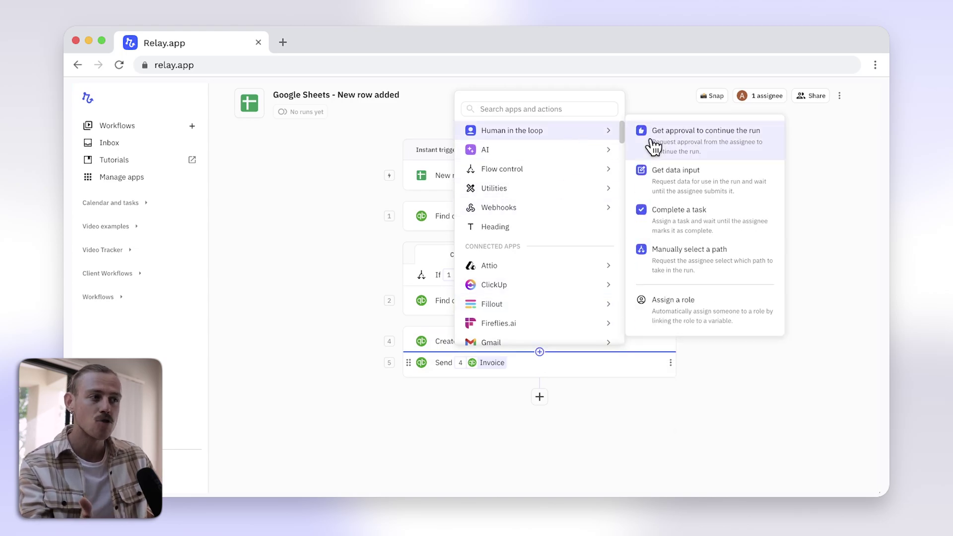
pyautogui.click(715, 152)
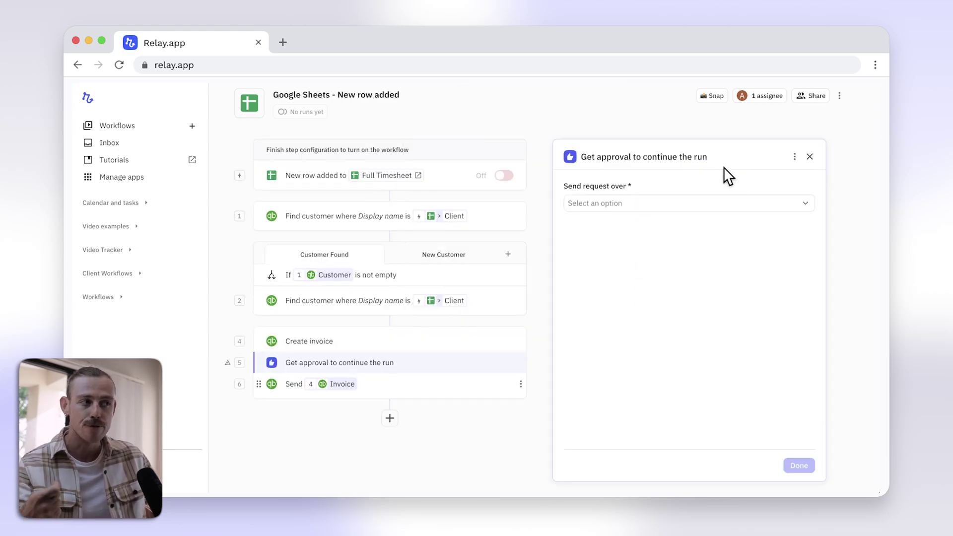
pyautogui.click(751, 208)
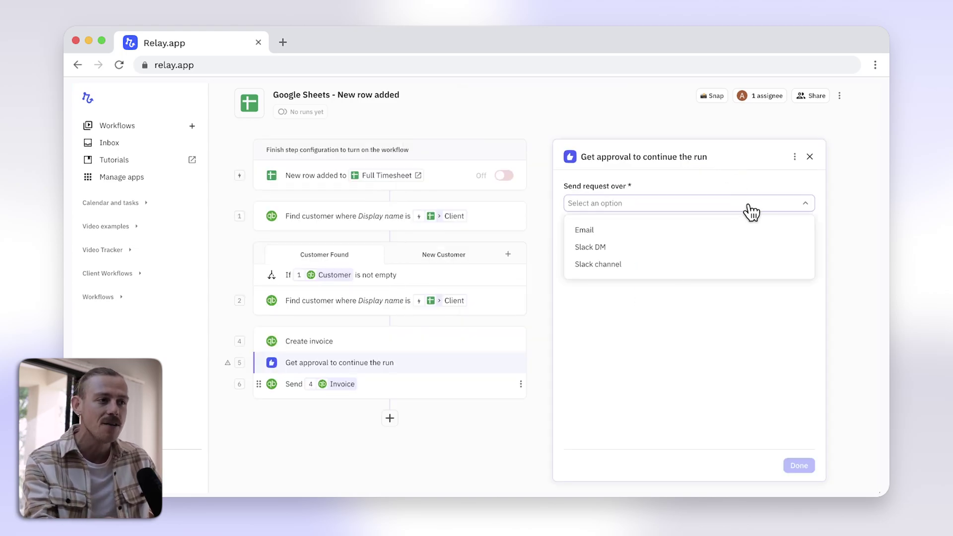
pyautogui.click(723, 231)
pyautogui.click(697, 252)
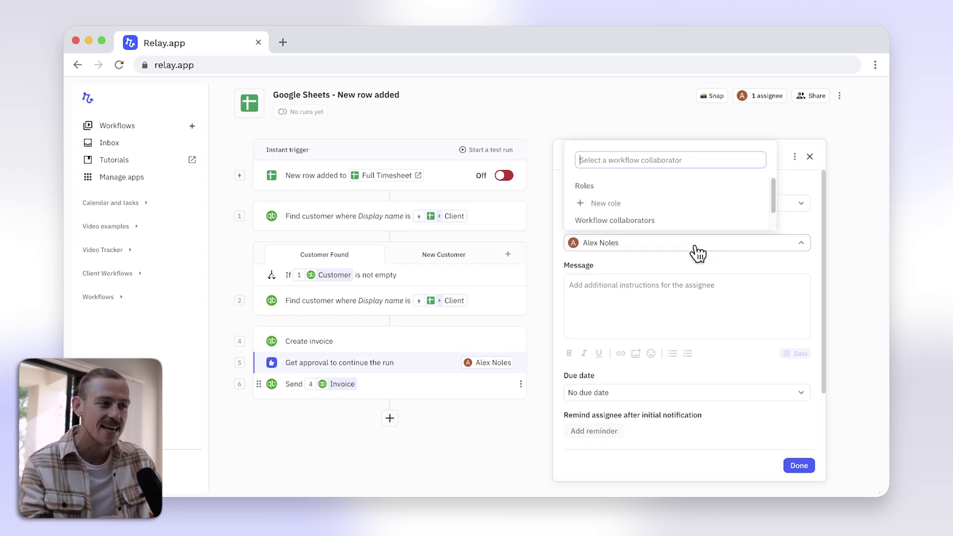
# Write the approval message and insert the invoice's Invoice Link into it
pyautogui.click(661, 287)
pyautogui.write('Need to review')
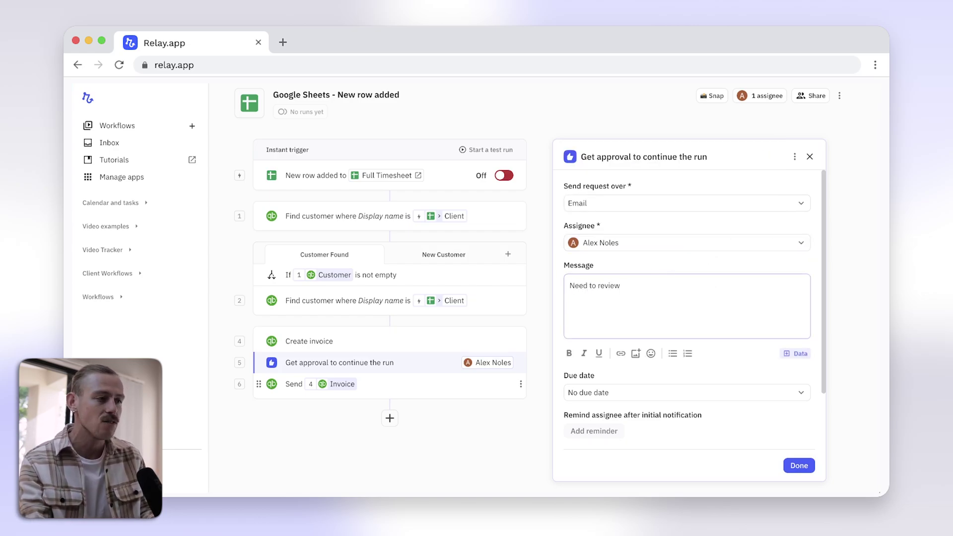
pyautogui.click(809, 356)
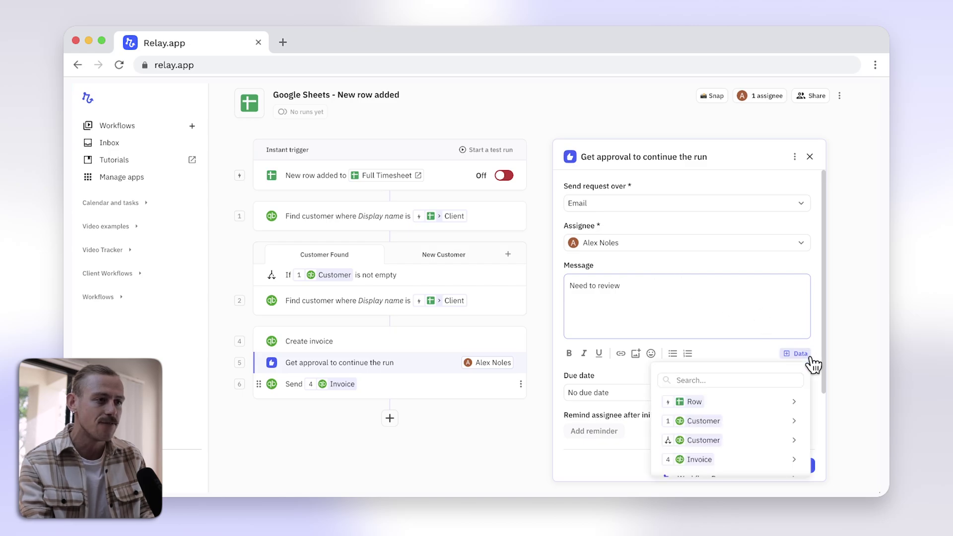
pyautogui.moveTo(745, 464)
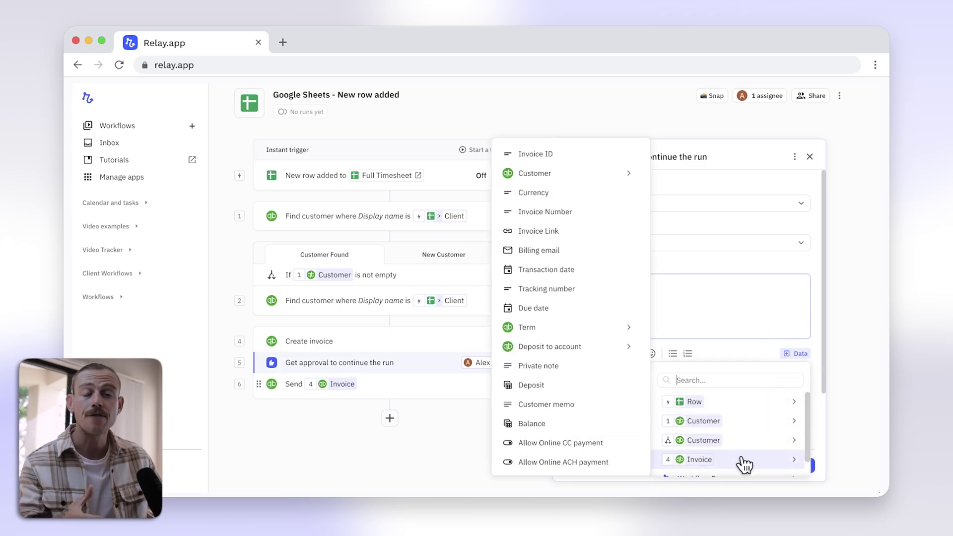
pyautogui.click(566, 237)
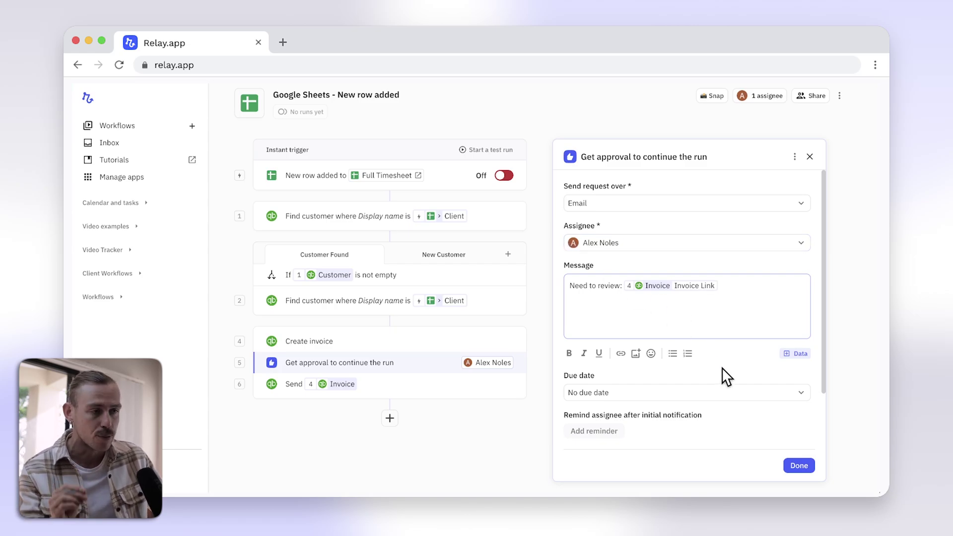
# Start adding an escalation, then set row 7's Client to PQ in the timesheet
pyautogui.scroll(-3, 721, 367)
pyautogui.click(707, 425)
pyautogui.scroll(-3, 698, 434)
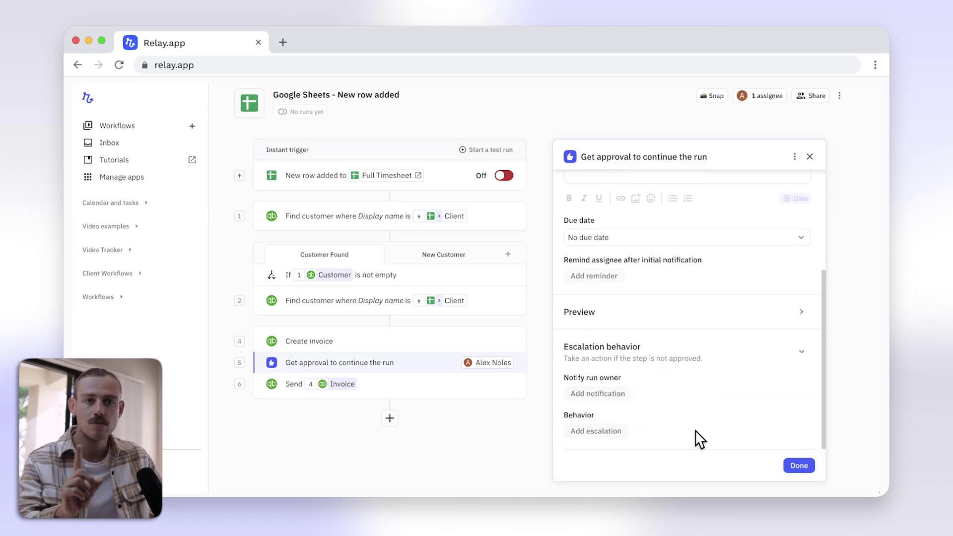
pyautogui.click(606, 432)
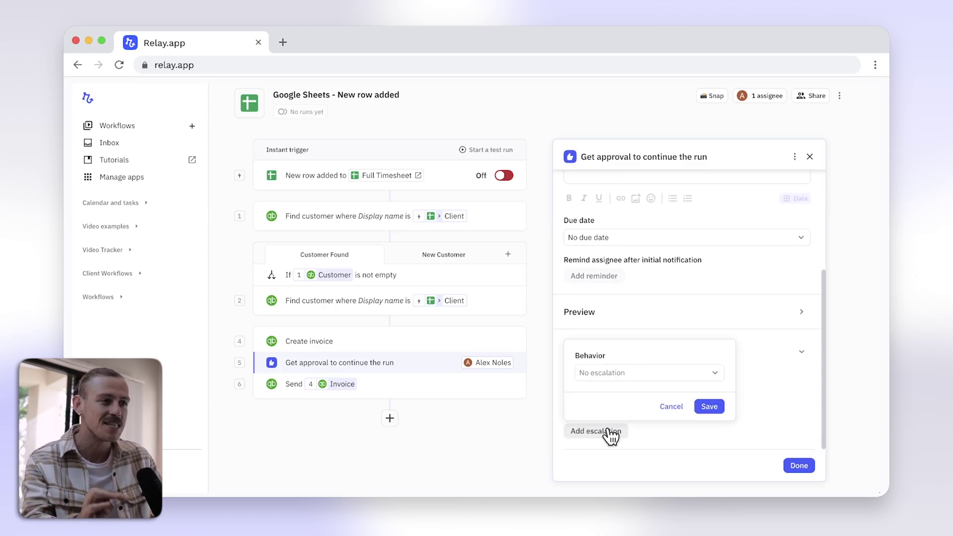
pyautogui.click(701, 379)
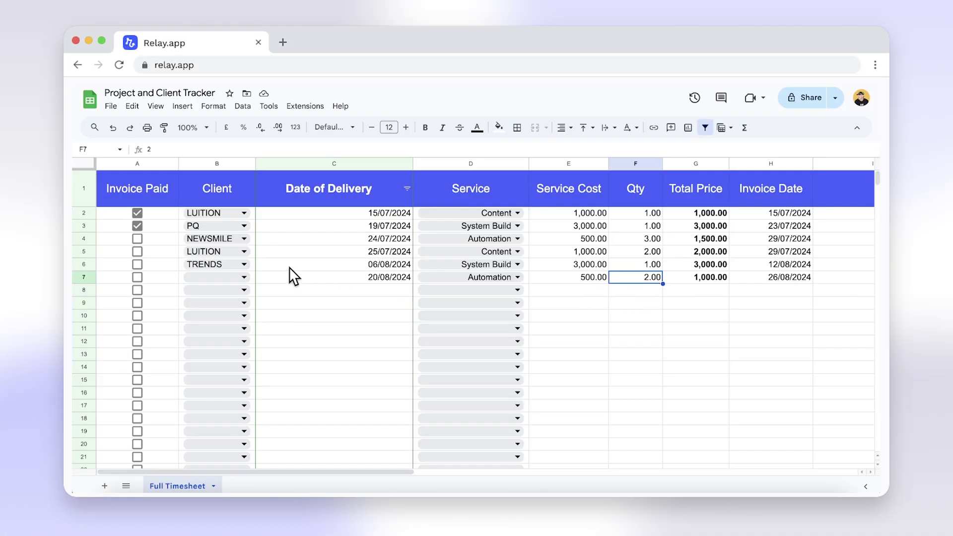
pyautogui.click(239, 278)
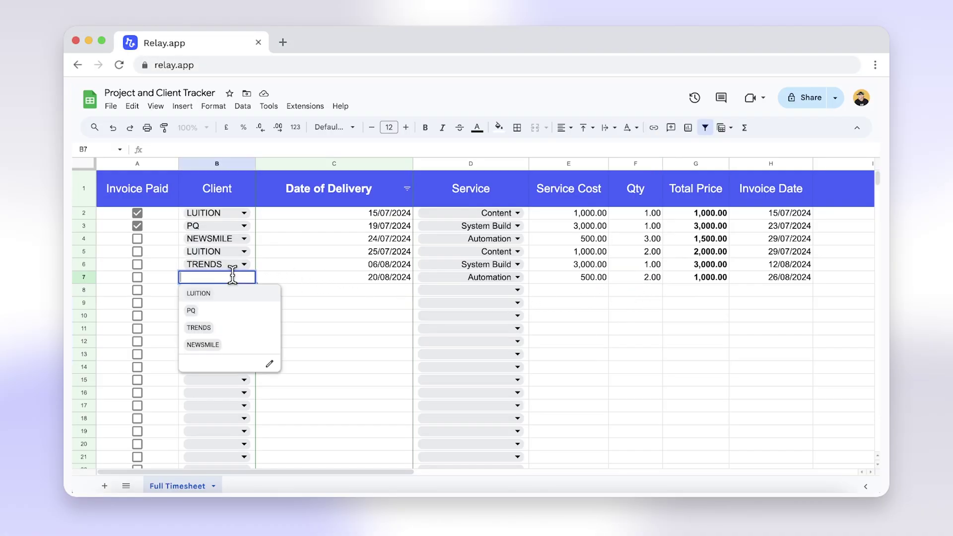
pyautogui.click(240, 312)
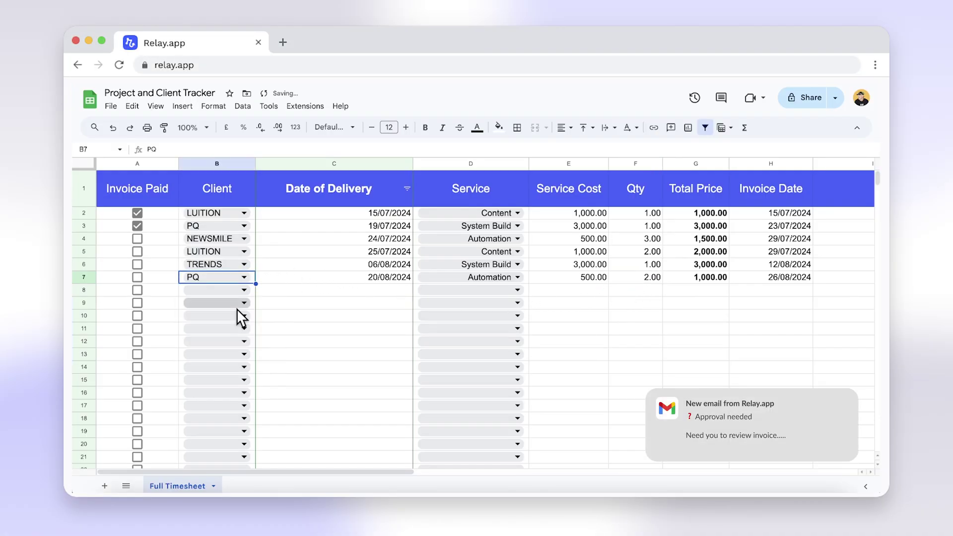